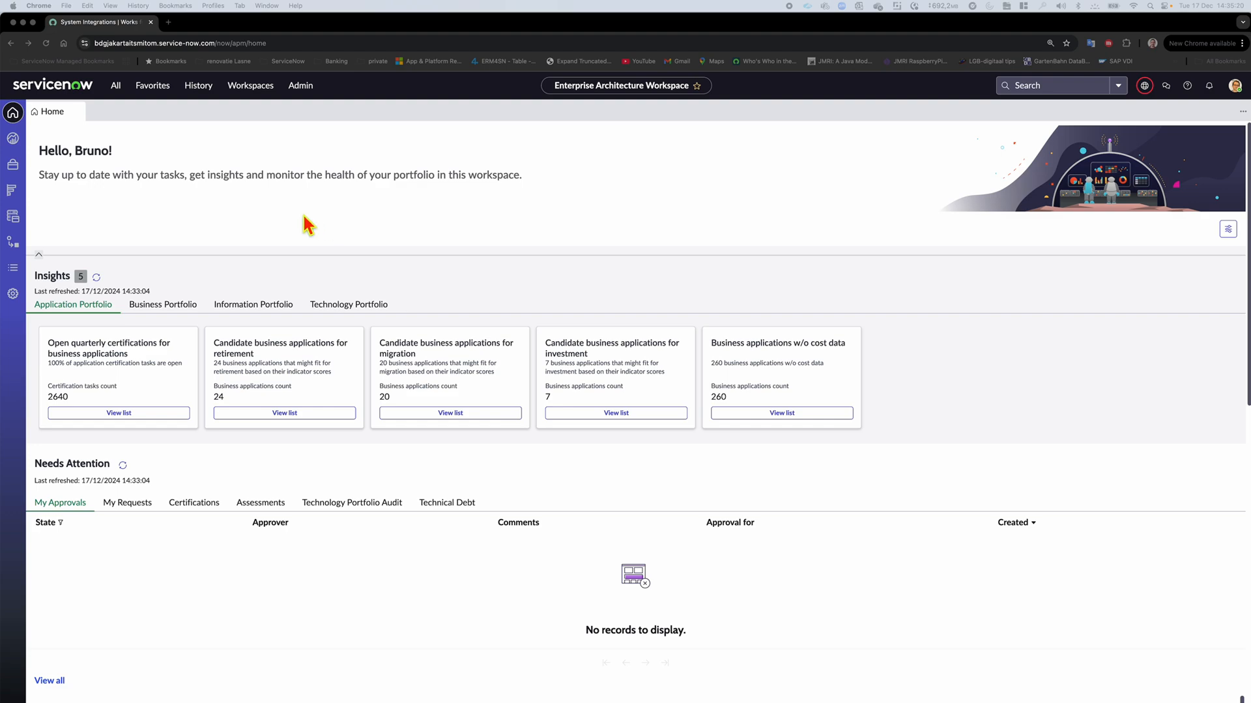
Open digital integration DINTG0001430 from the Digital Integrations list of the Application Portfolio
click(14, 267)
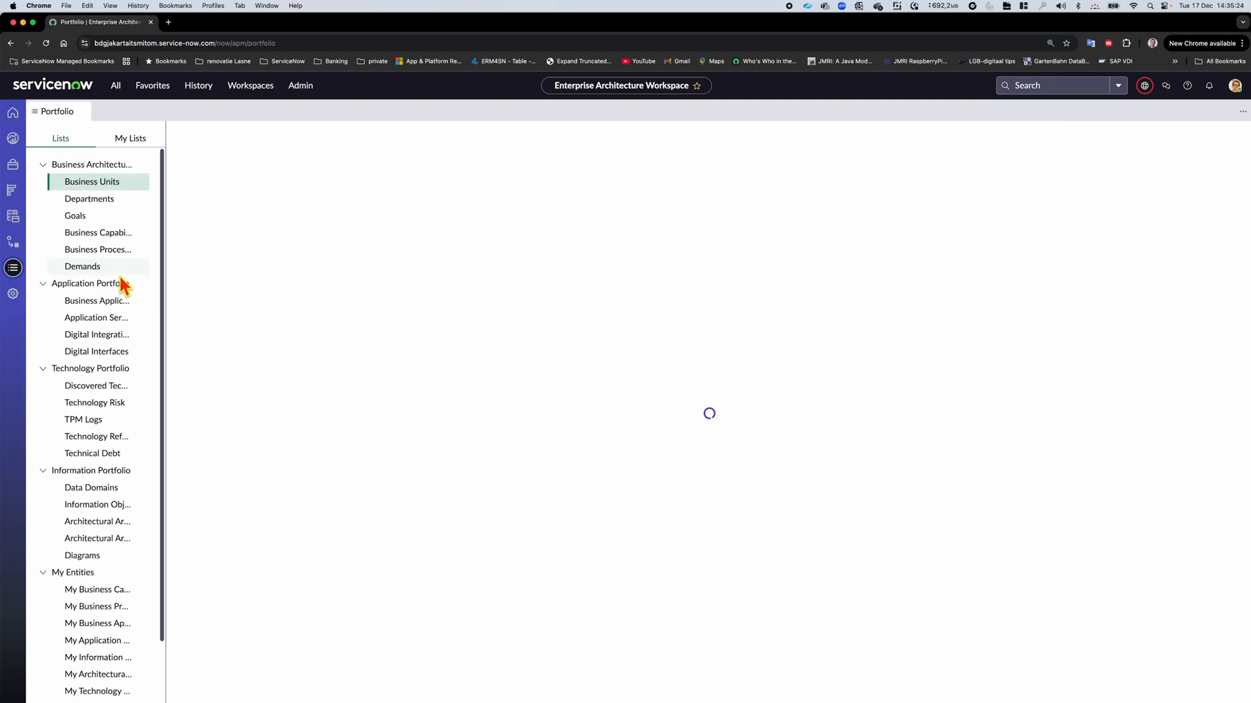
click(108, 335)
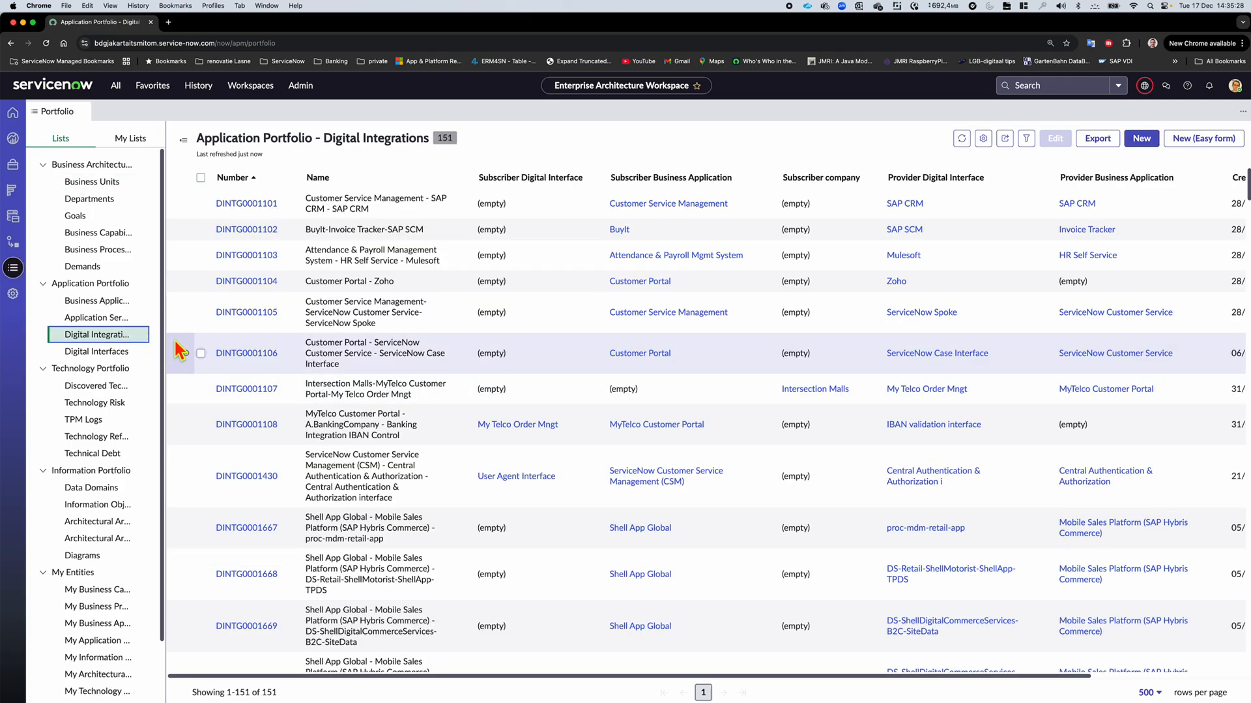
click(240, 476)
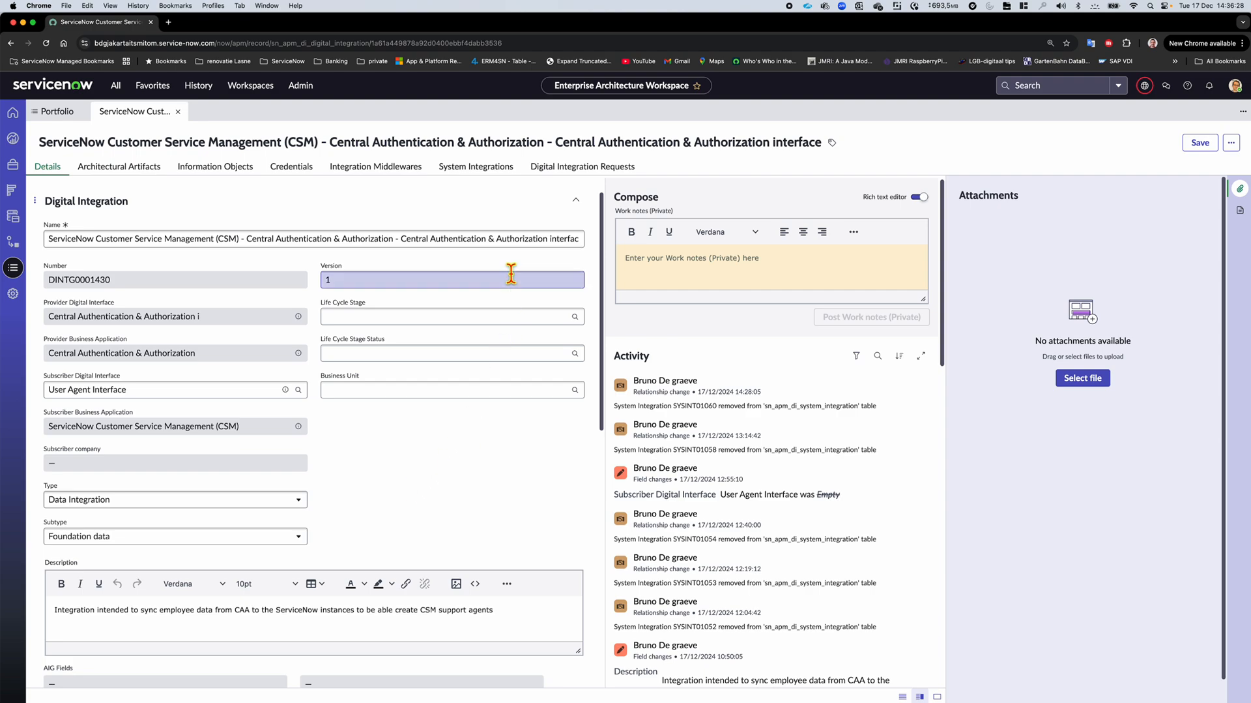
Start a new system integration record from the digital integration's related System Integrations
click(482, 168)
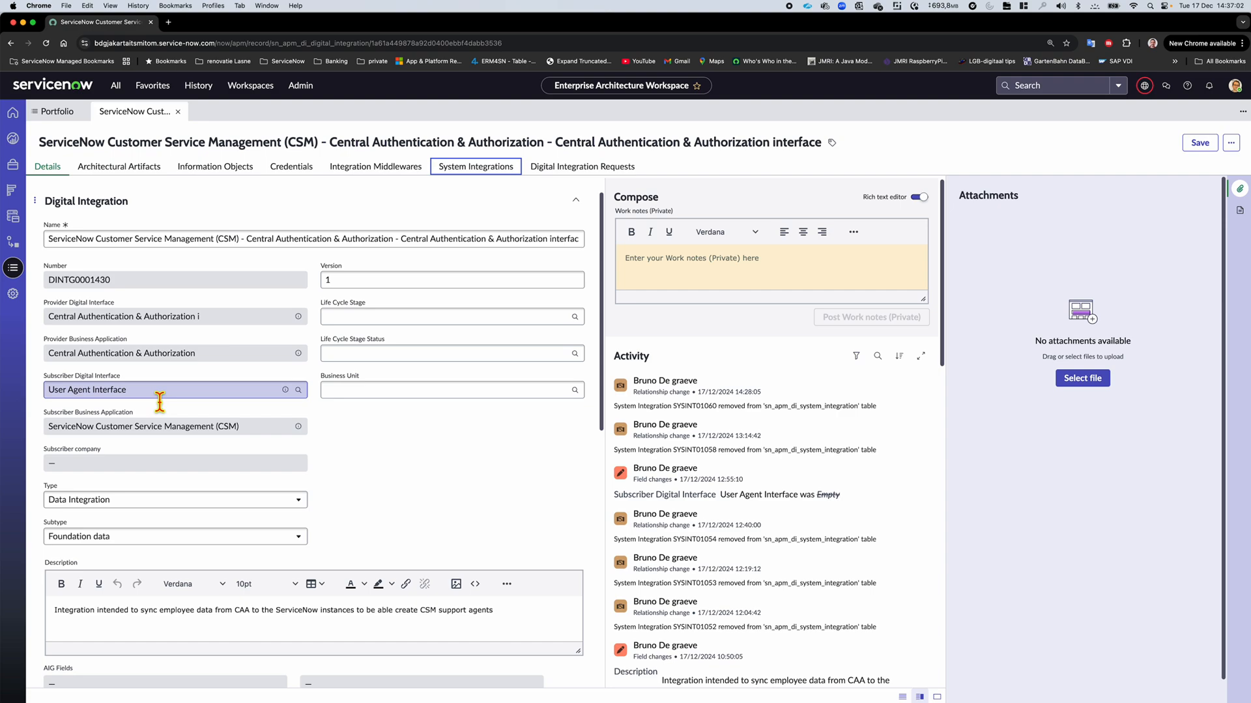
click(473, 167)
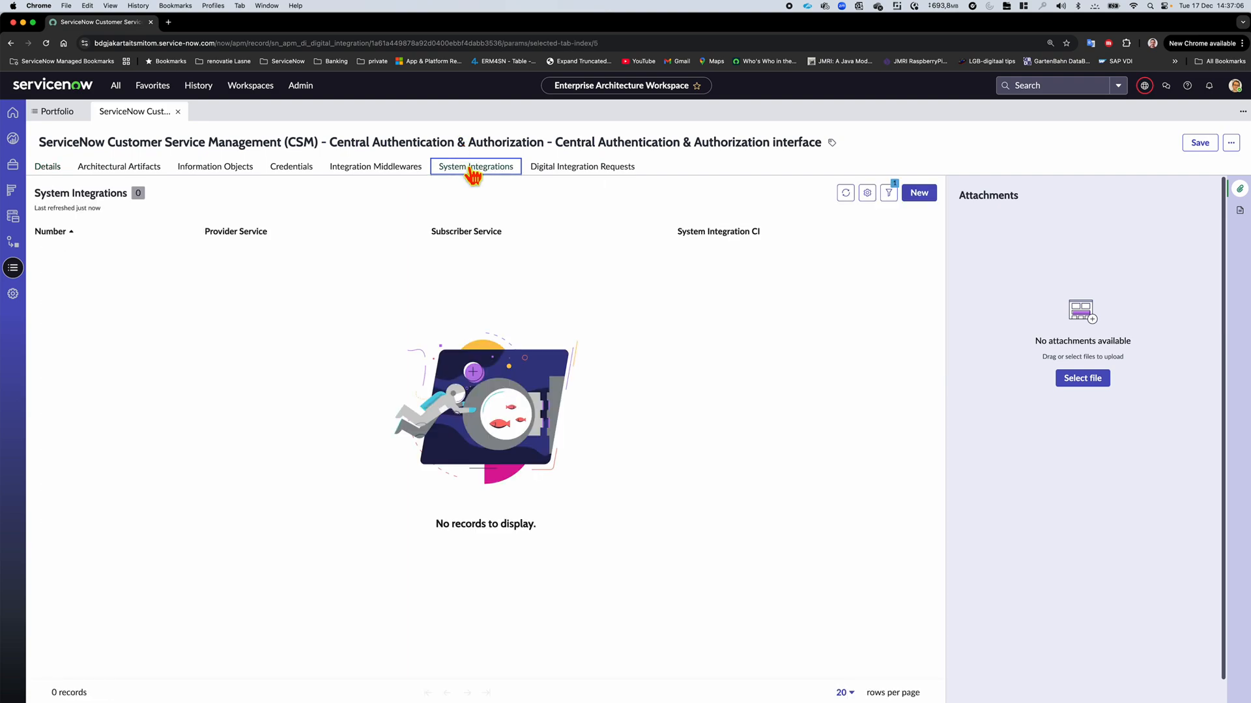
click(928, 198)
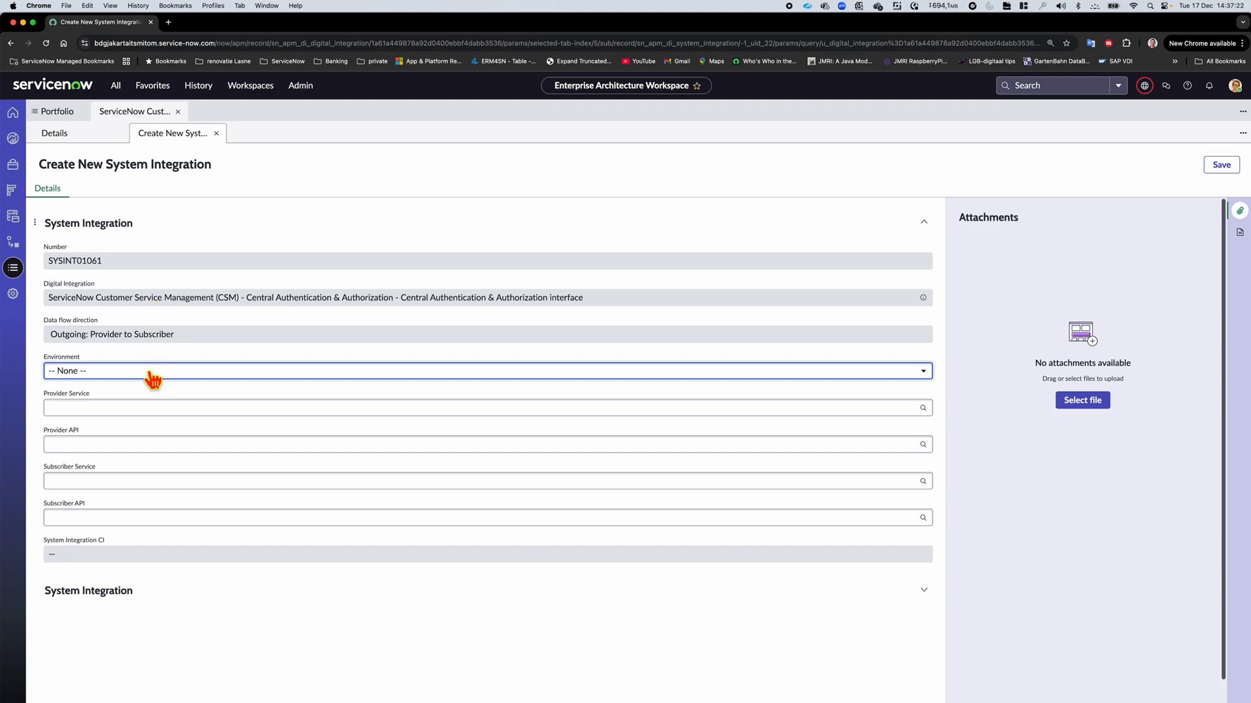
Set the new system integration's Environment to Production and its Provider Service to Identity&Access Prod
click(157, 372)
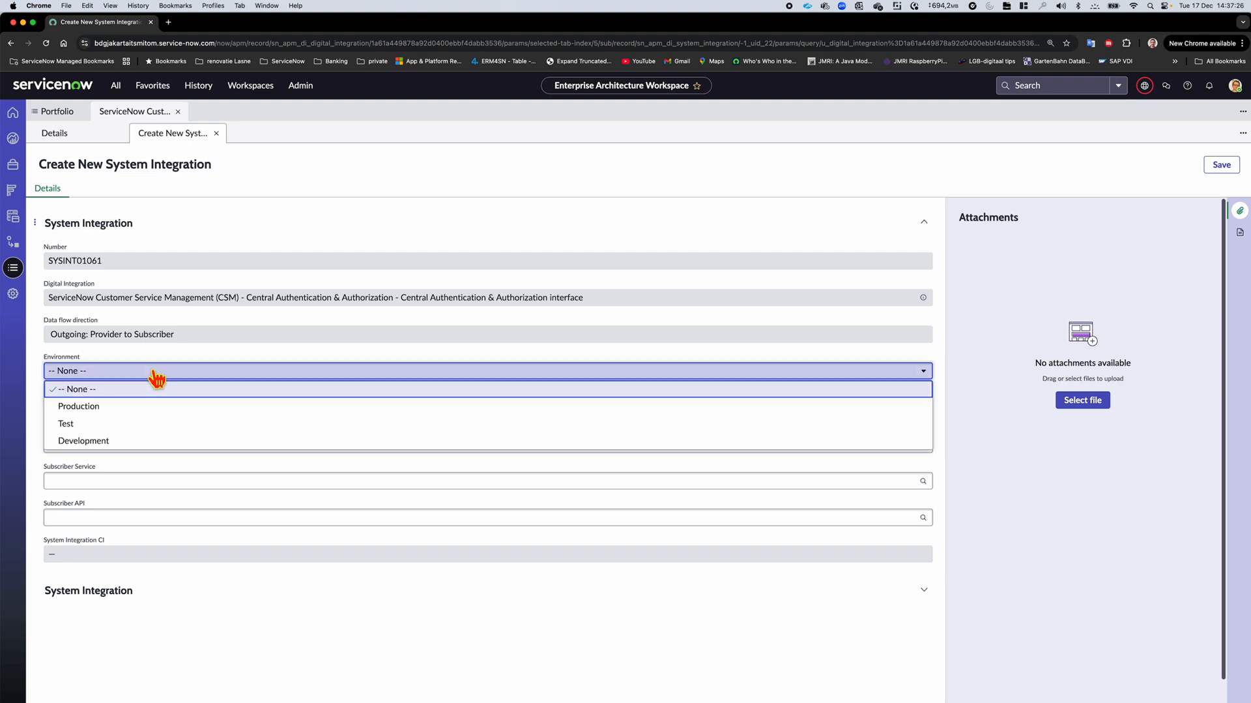
click(171, 407)
click(167, 408)
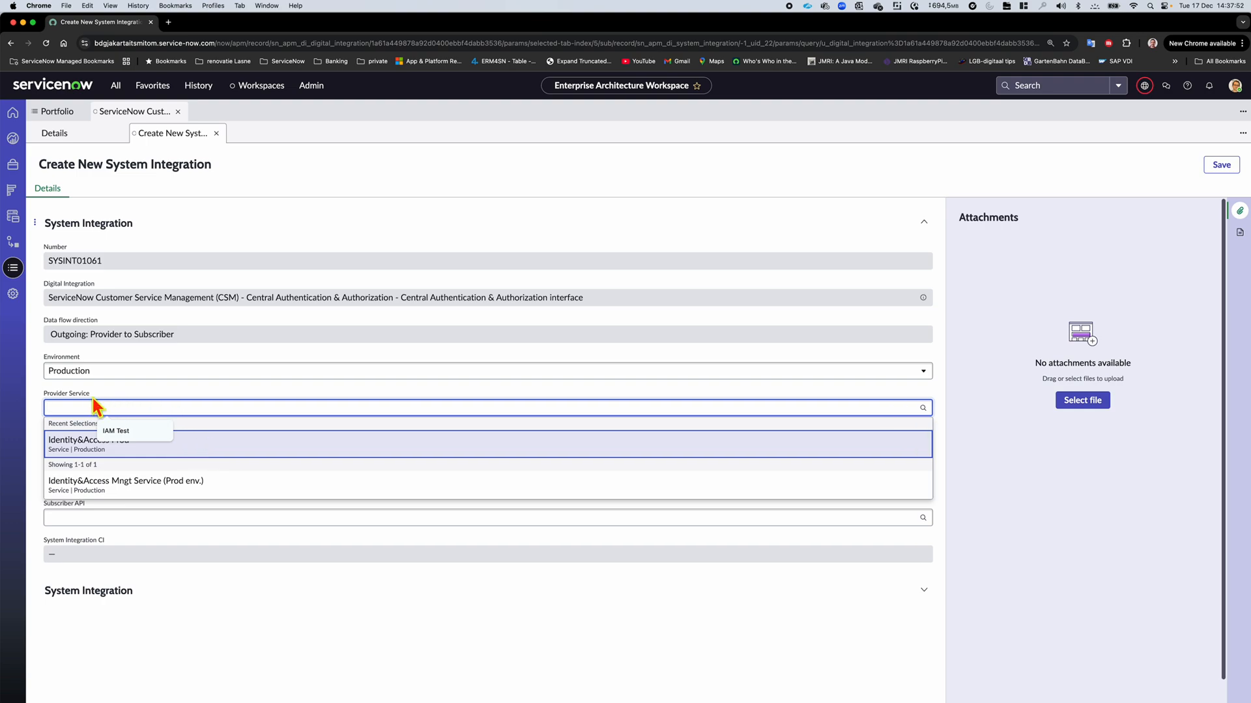
click(212, 447)
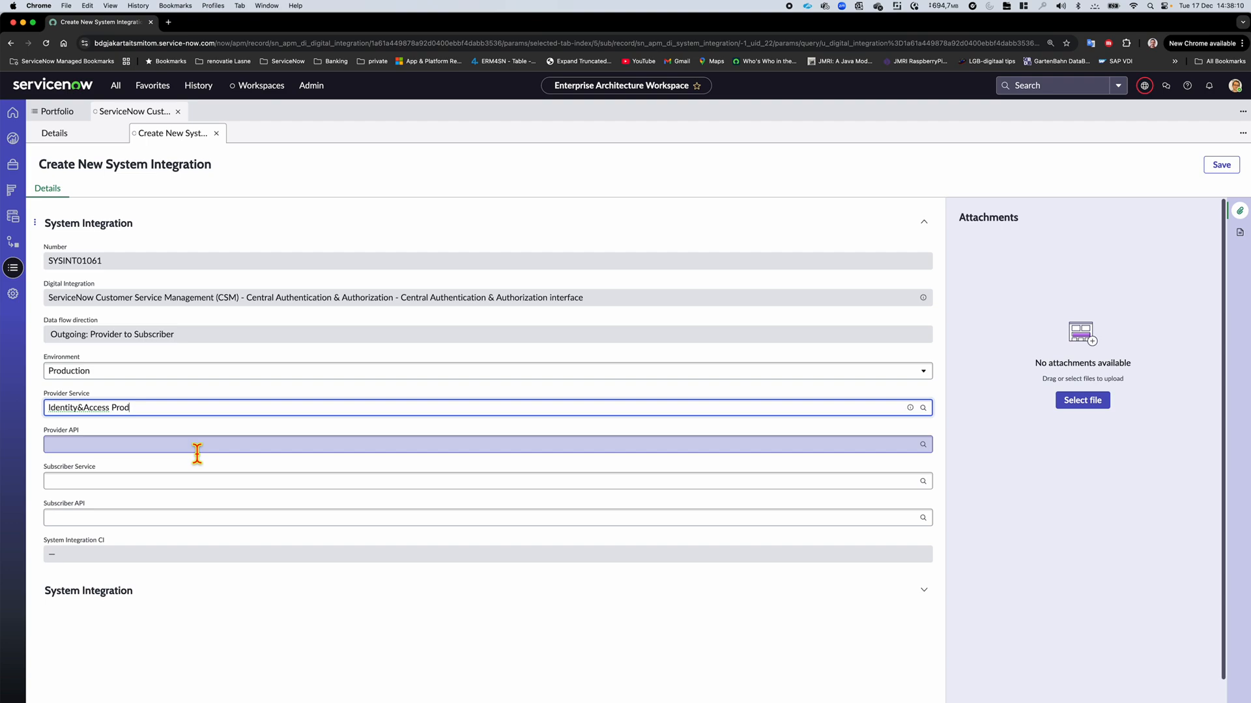
Add /ANIEmployeeDetail as the Provider API and browse the full list of selectable provider APIs without adding another
click(197, 446)
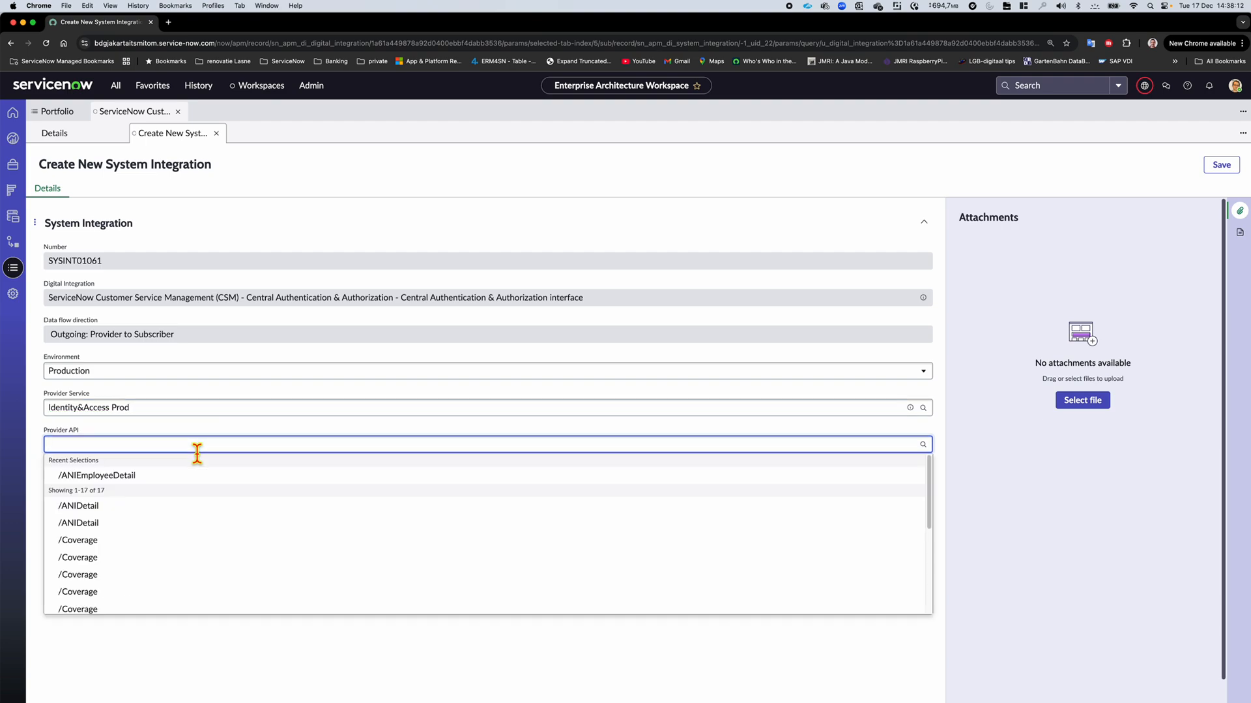
click(118, 481)
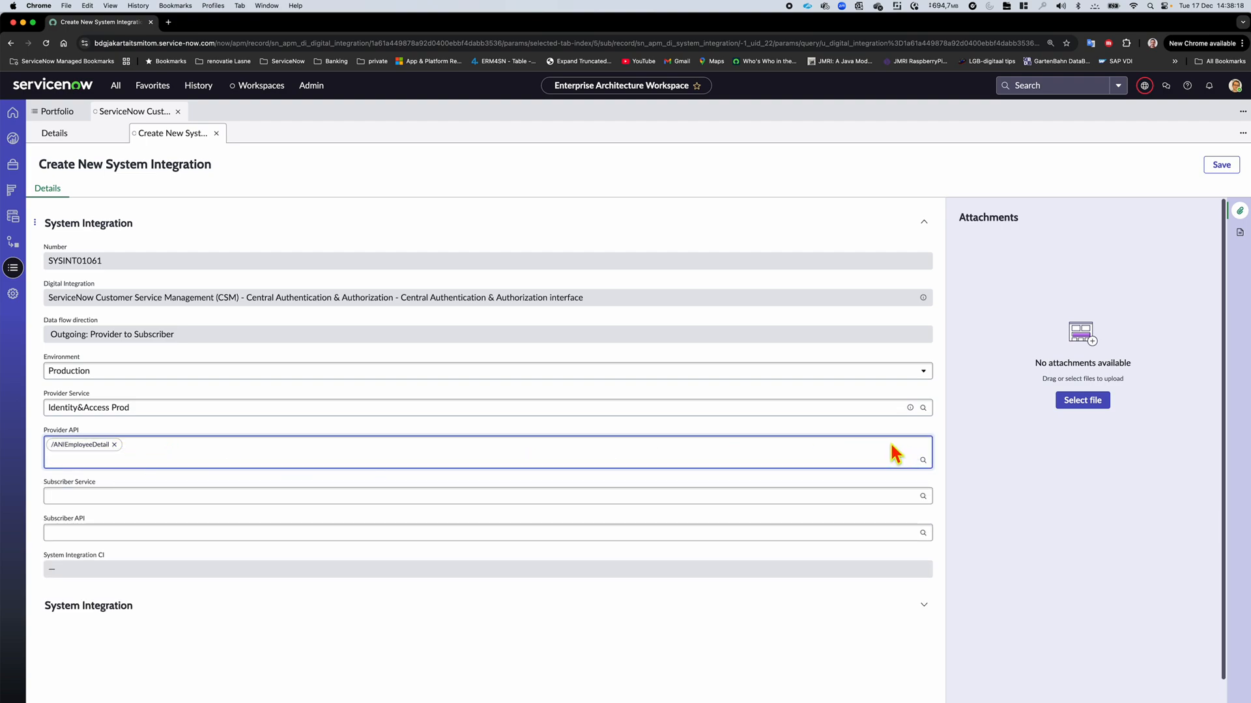
click(923, 461)
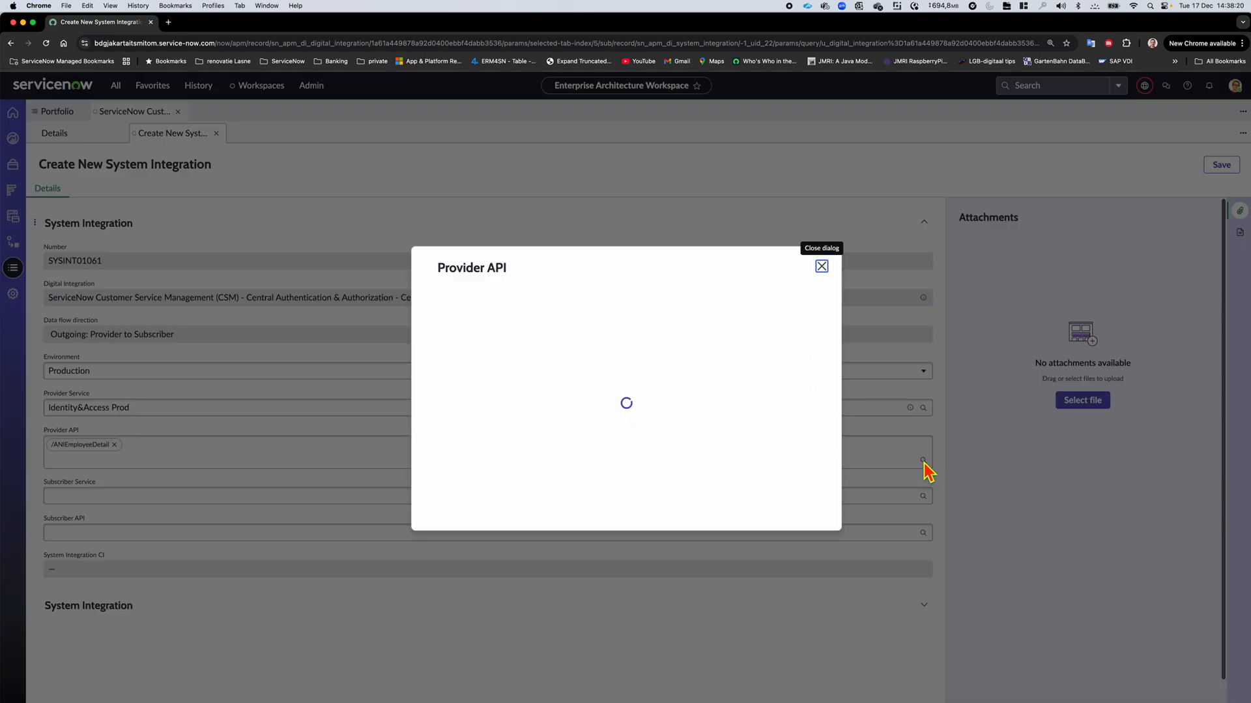
scroll(613, 387, down, 2)
scroll(597, 434, down, 1)
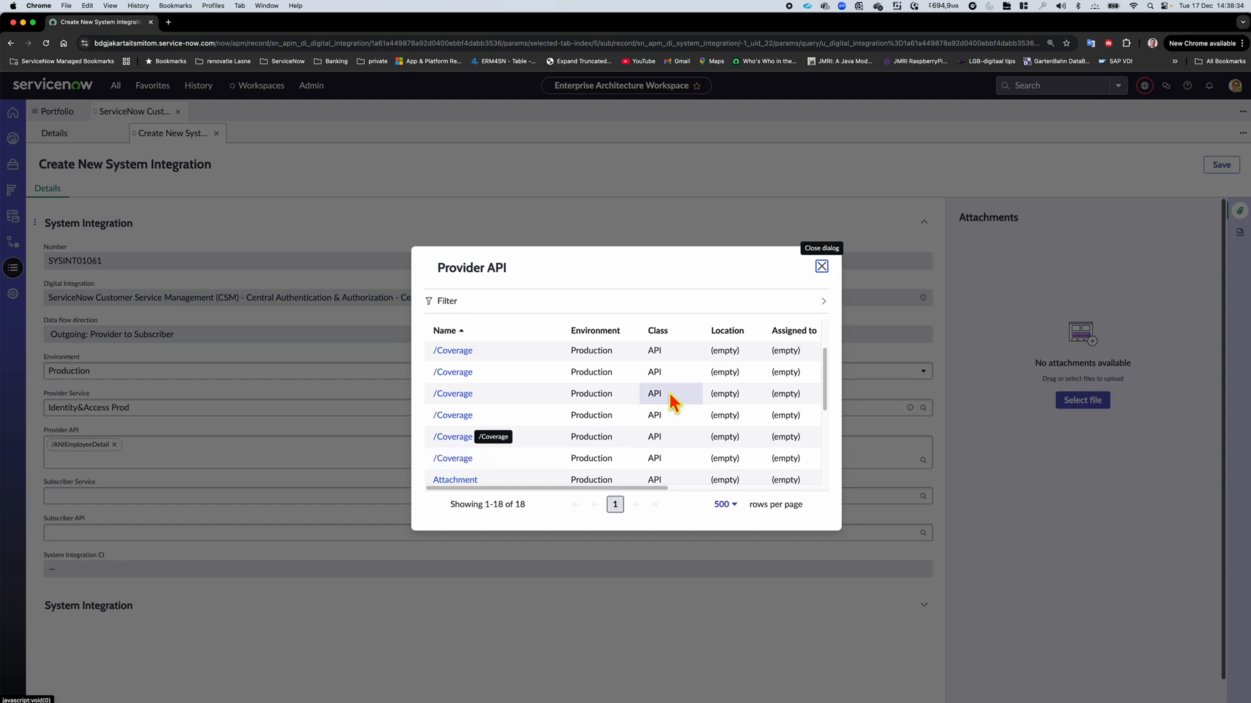
click(822, 266)
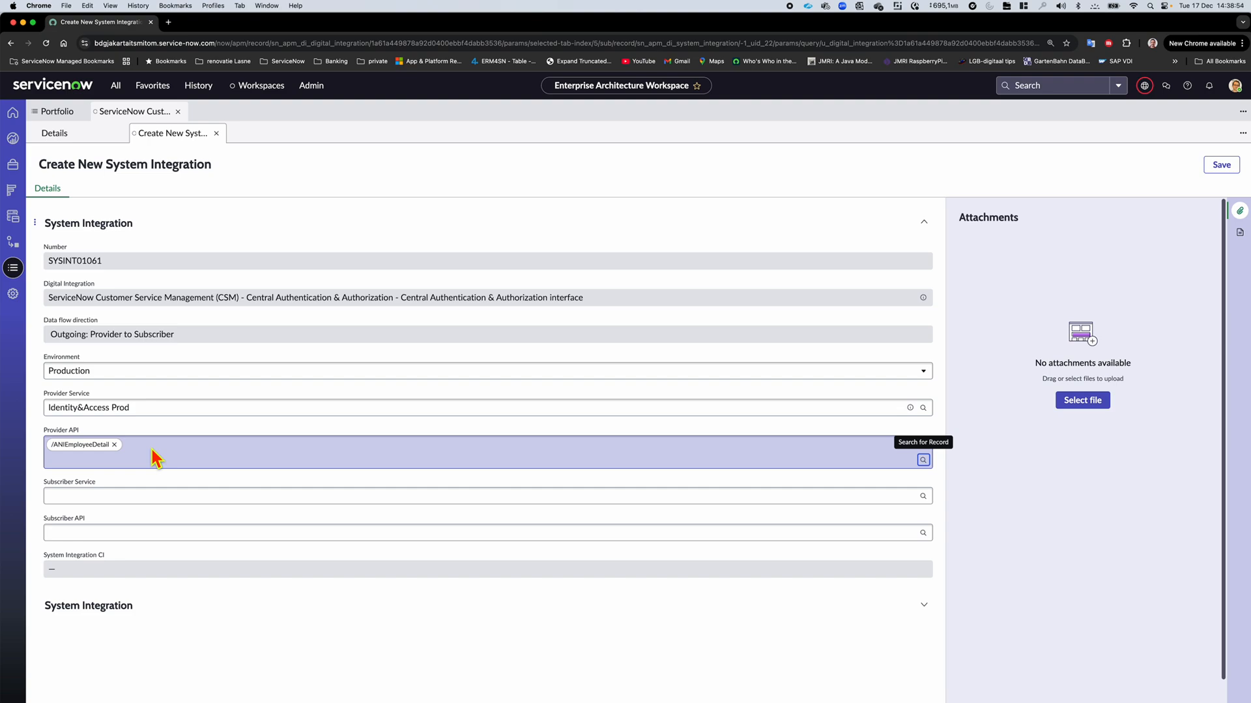
Set the Subscriber Service to ServiceNow PROD Instance and add Now User Process API and Now User Table API as Subscriber APIs
click(204, 499)
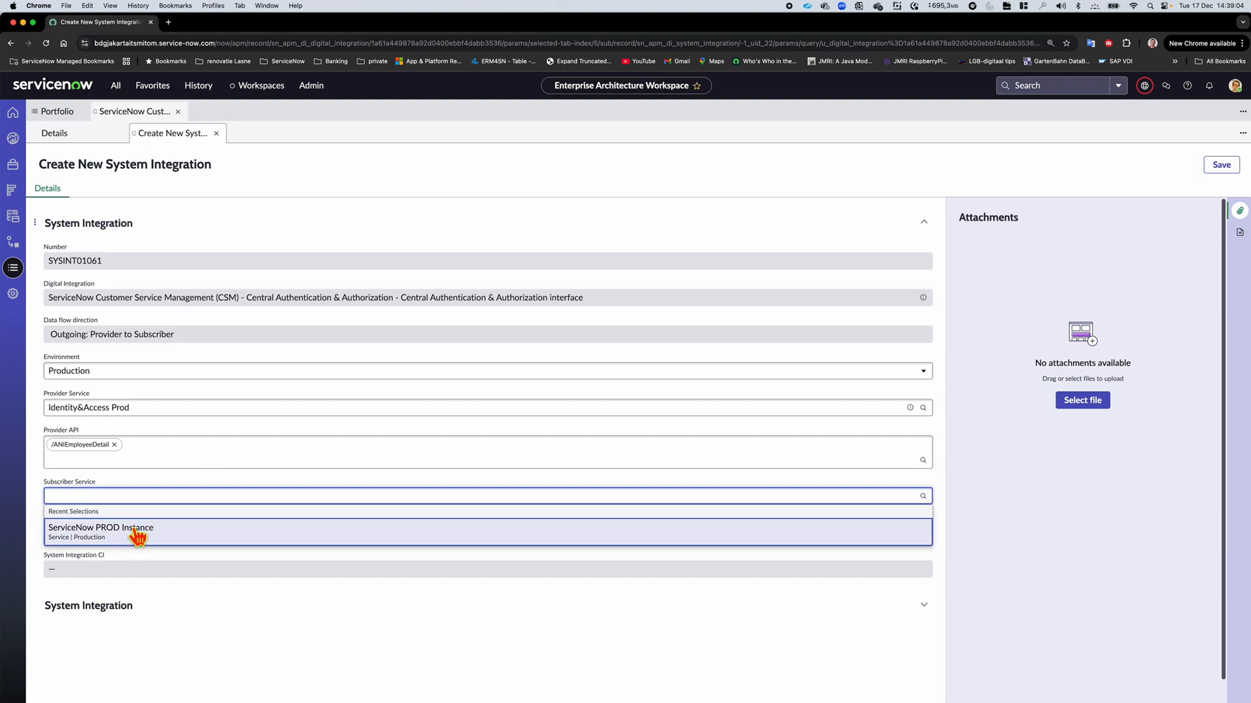
click(143, 541)
click(143, 536)
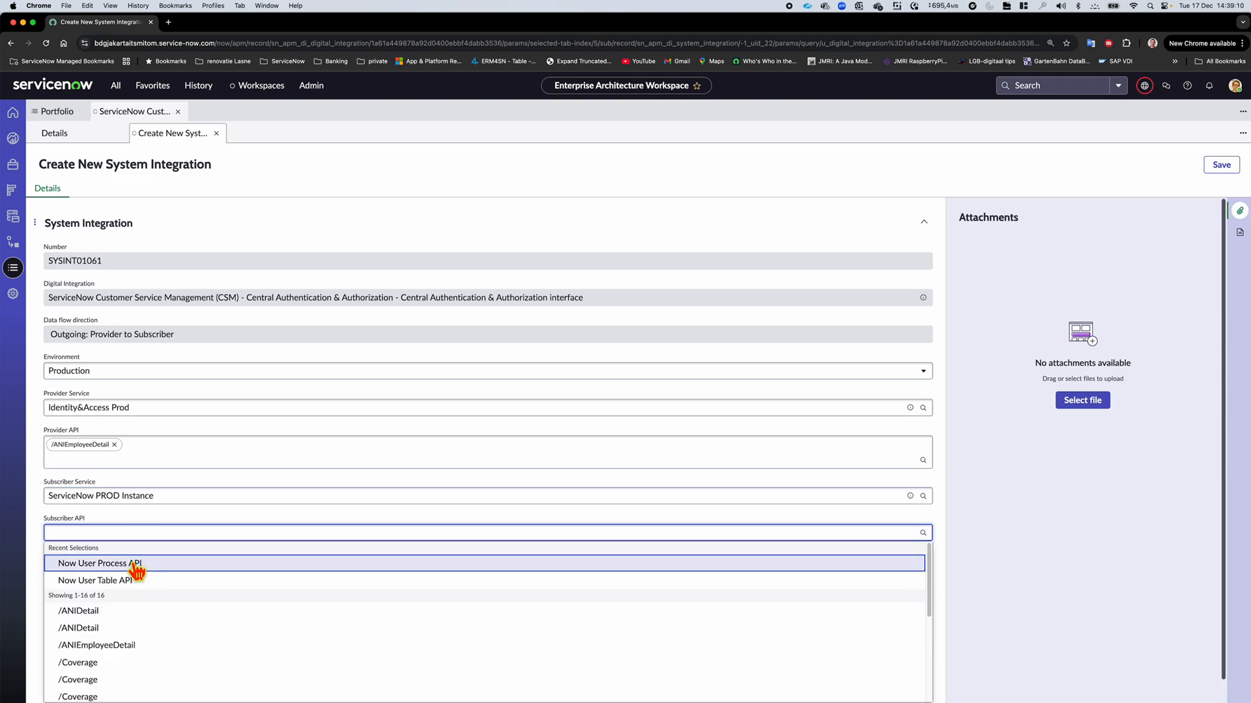
click(137, 564)
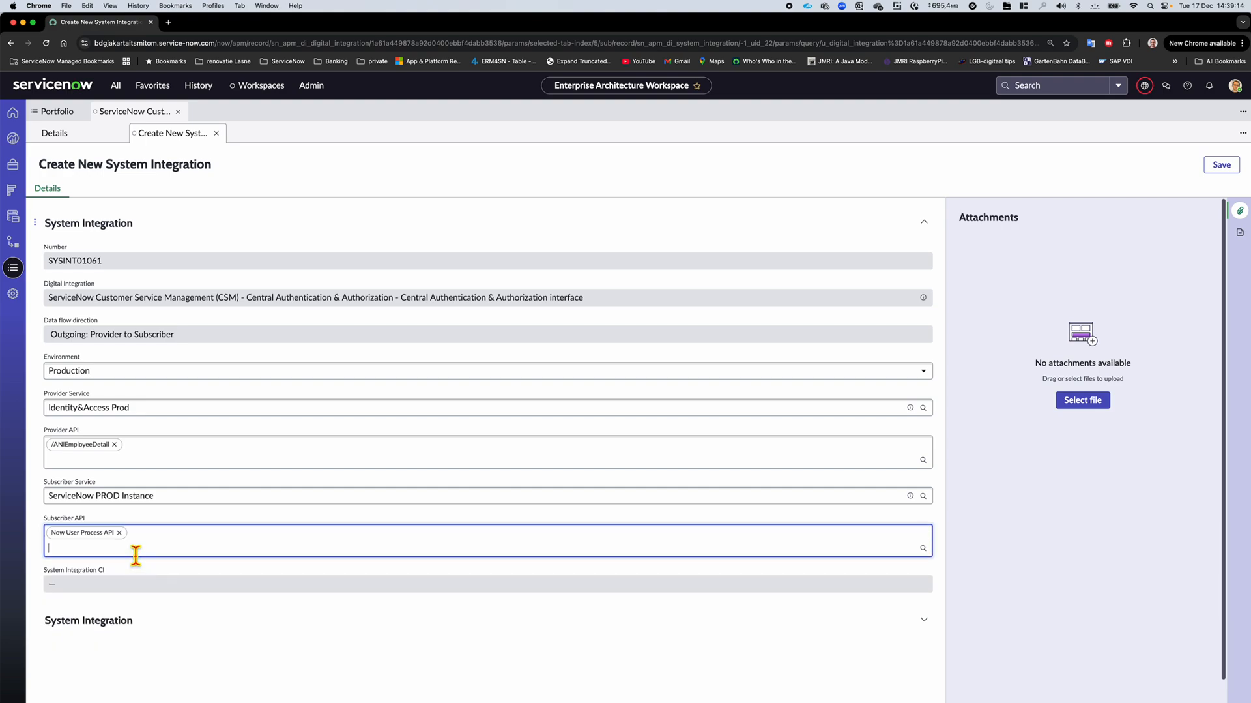
click(136, 554)
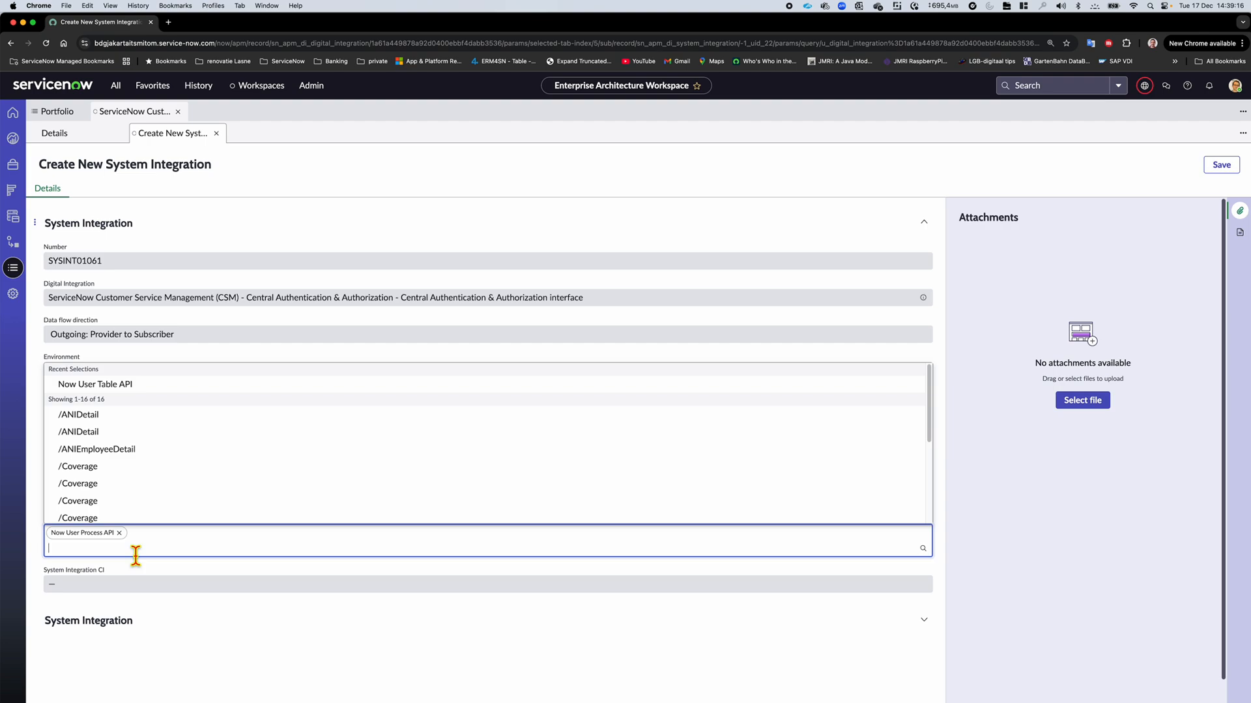
click(135, 390)
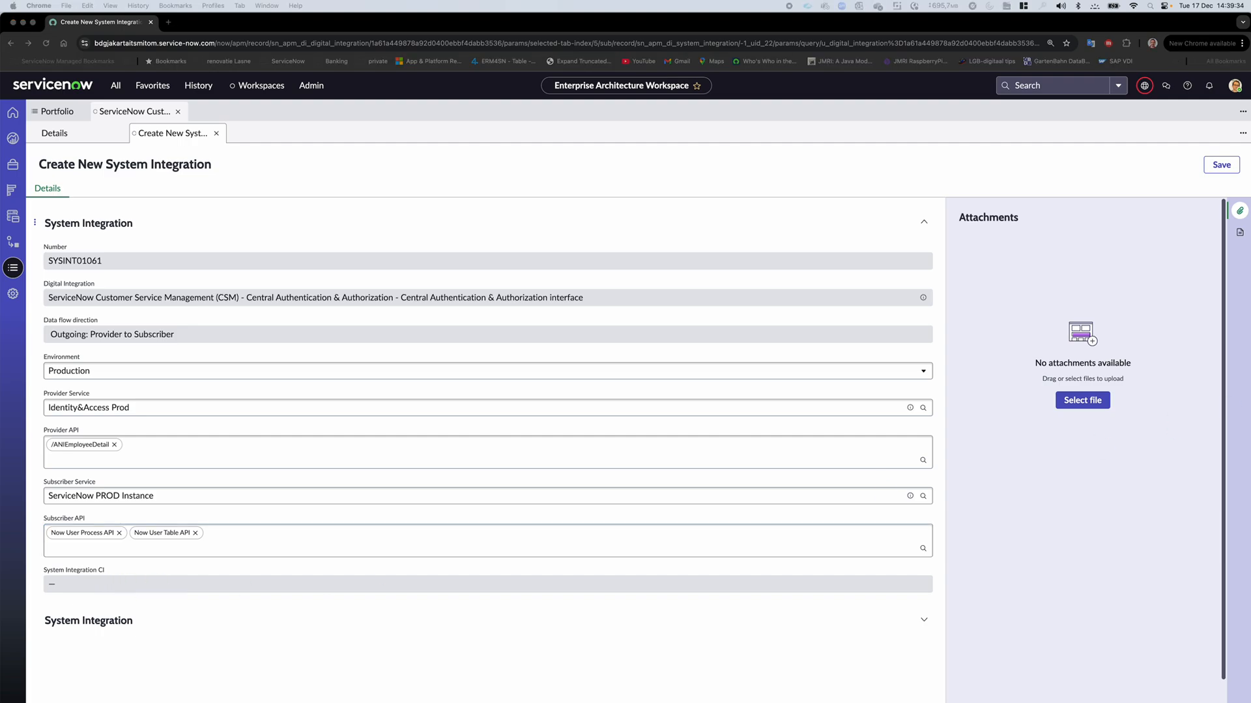
Check the Digital Integration Management (DIM) properties for the relationship type created between the two application services
drag(1250, 151, 790, 110)
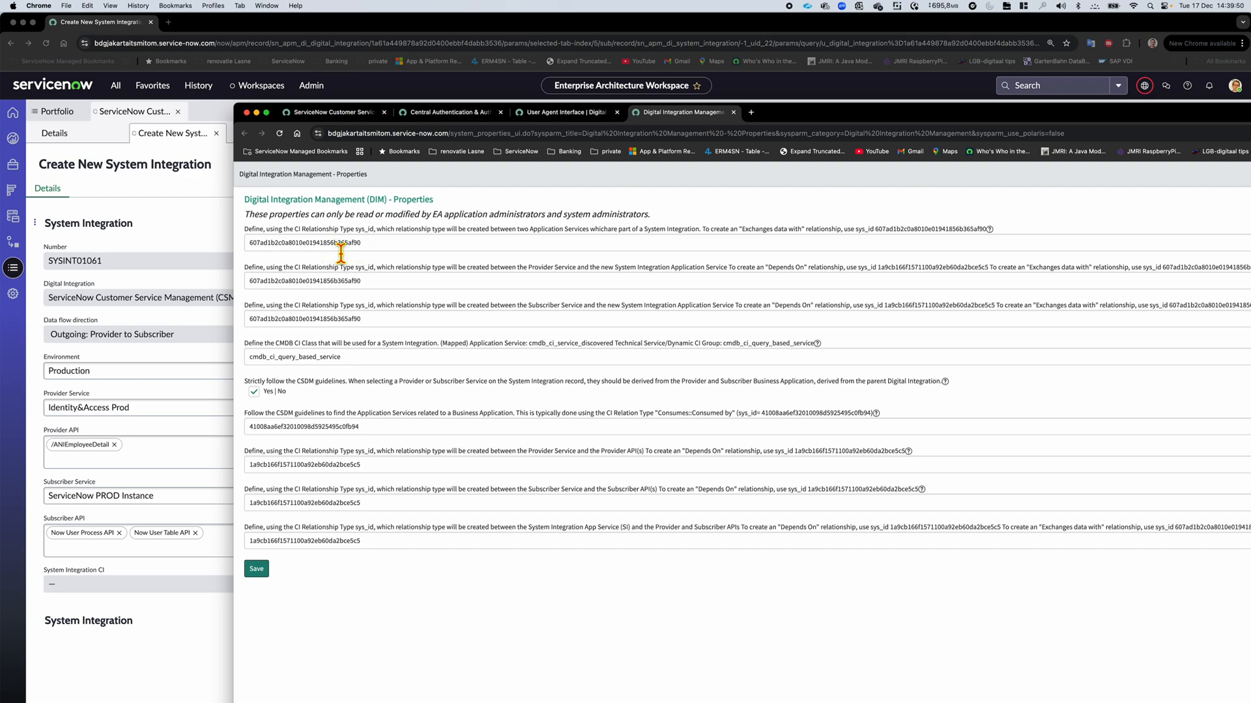
click(744, 229)
drag(745, 231, 804, 243)
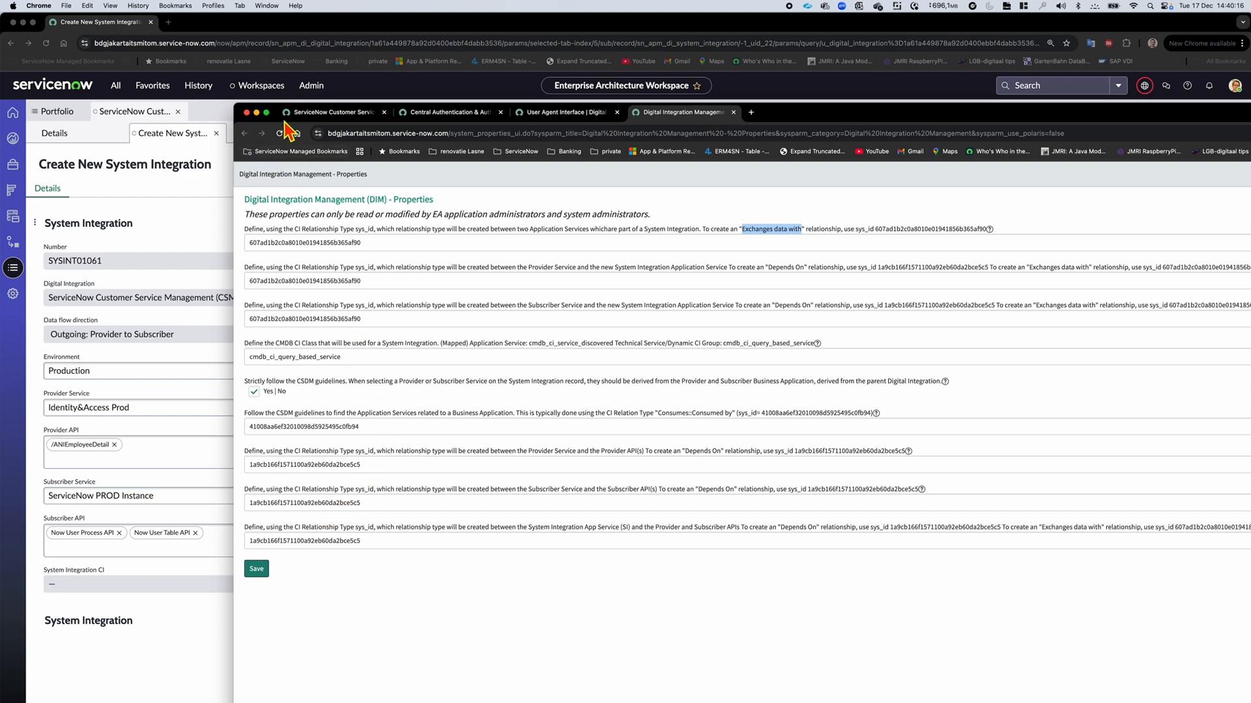
drag(783, 114, 1250, 85)
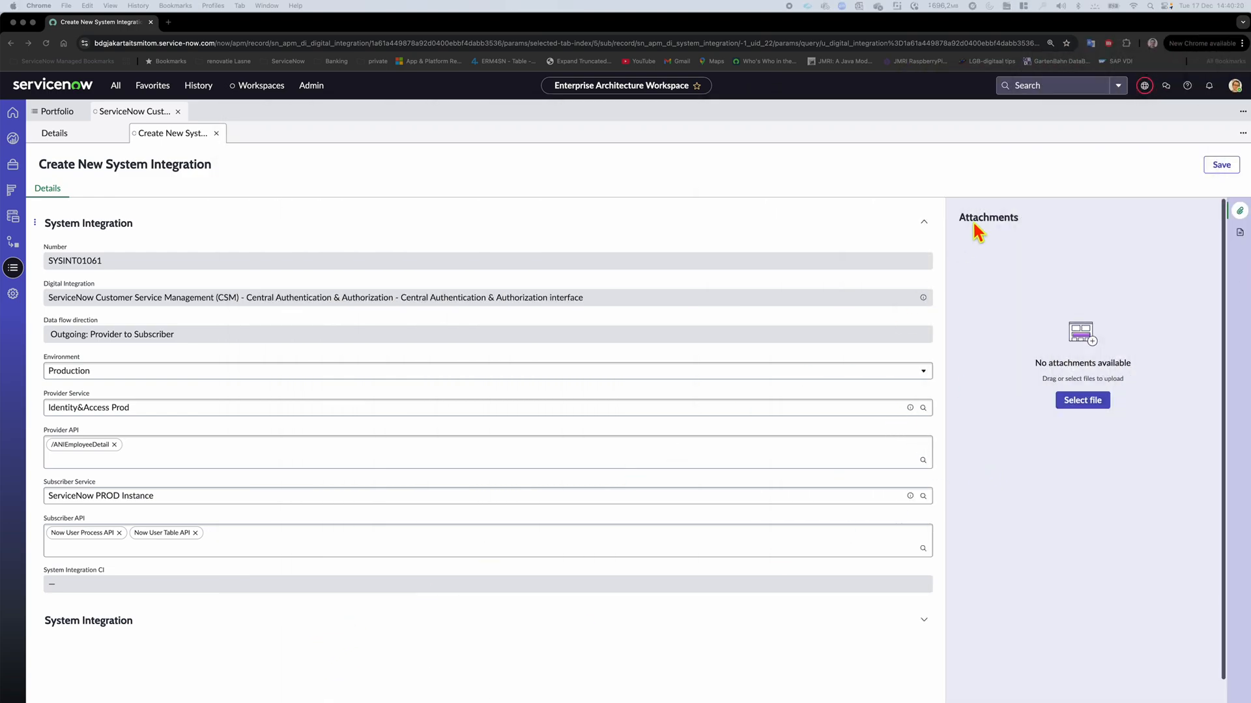
Save the new system integration and open the record of its System Integration CI
click(1074, 177)
click(1210, 167)
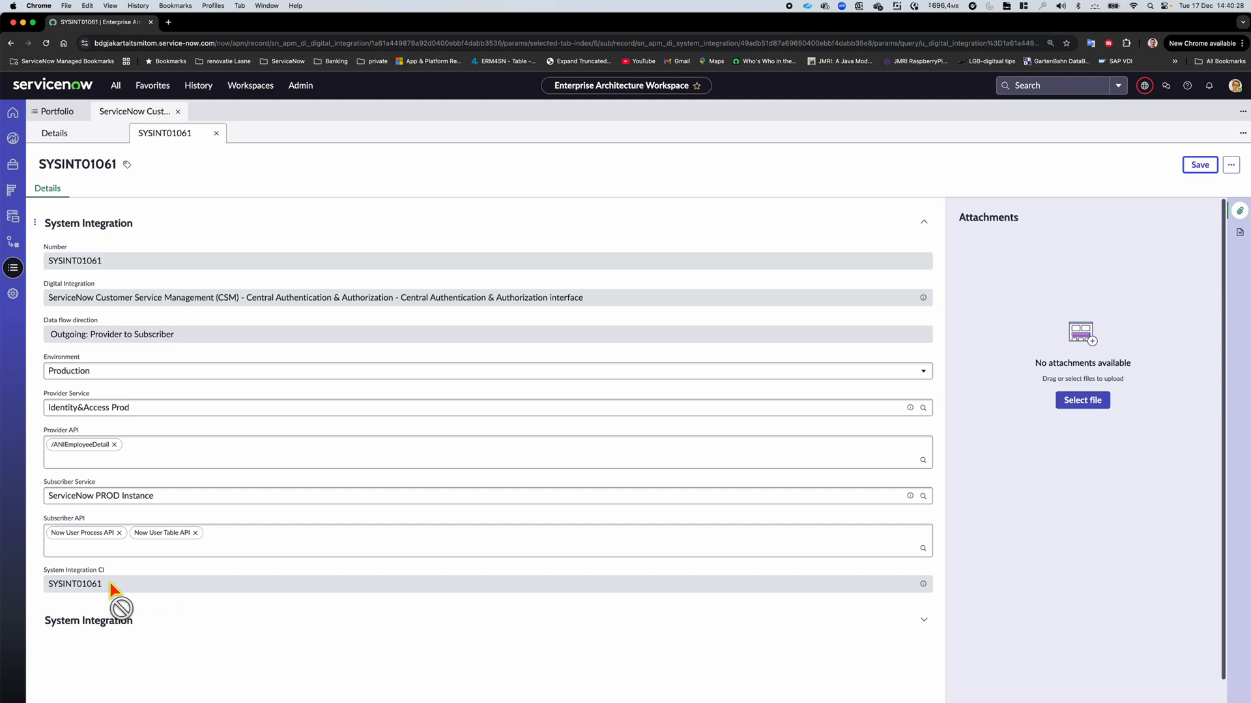
drag(112, 584, 53, 586)
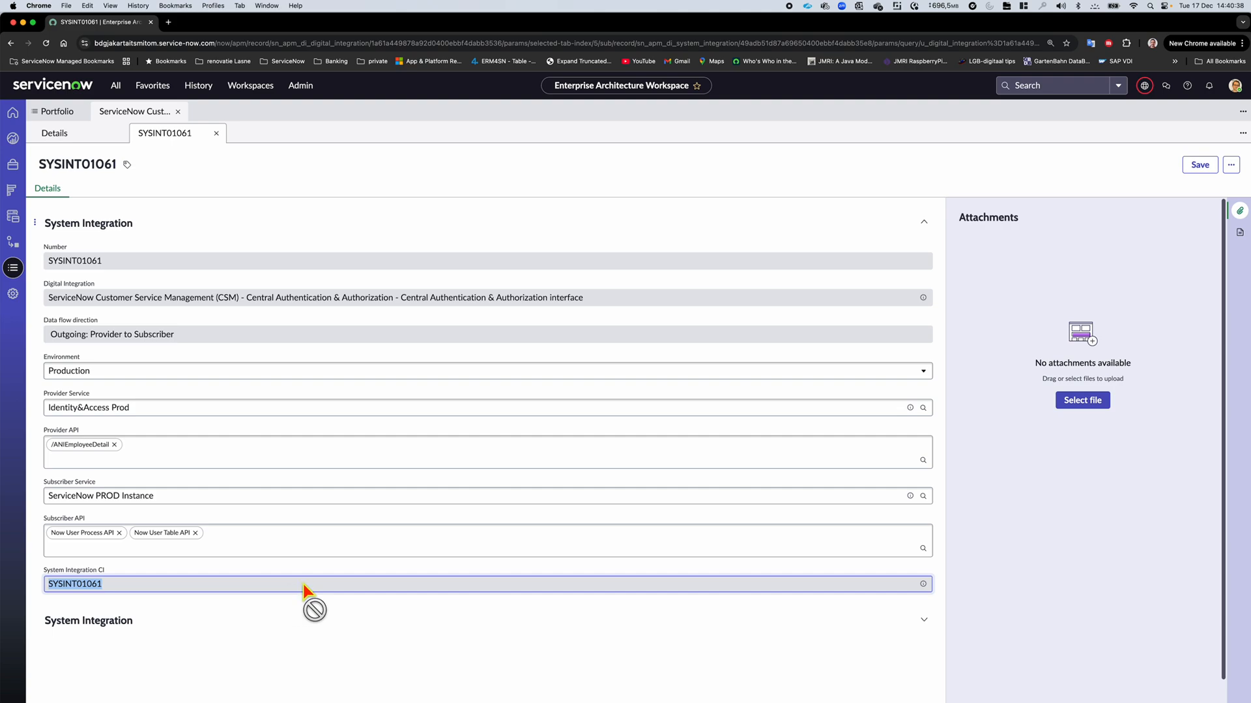
click(924, 584)
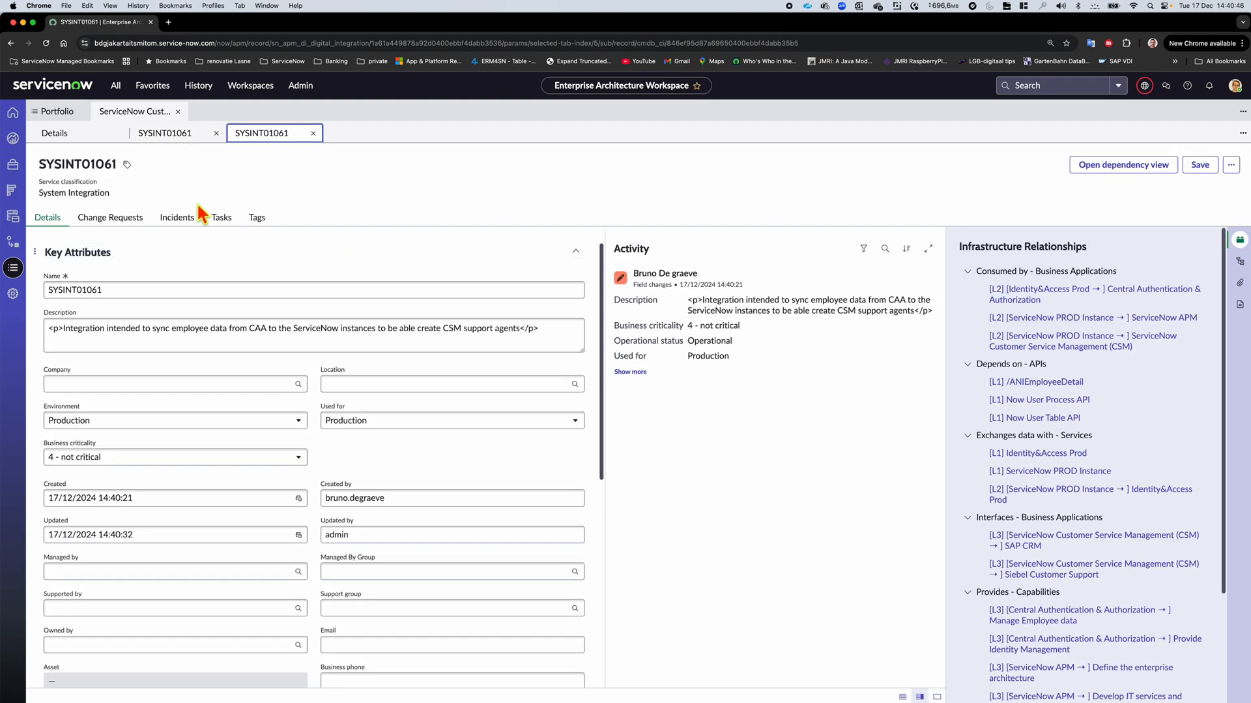
Review the system integration CI's incidents, change requests and description
click(186, 220)
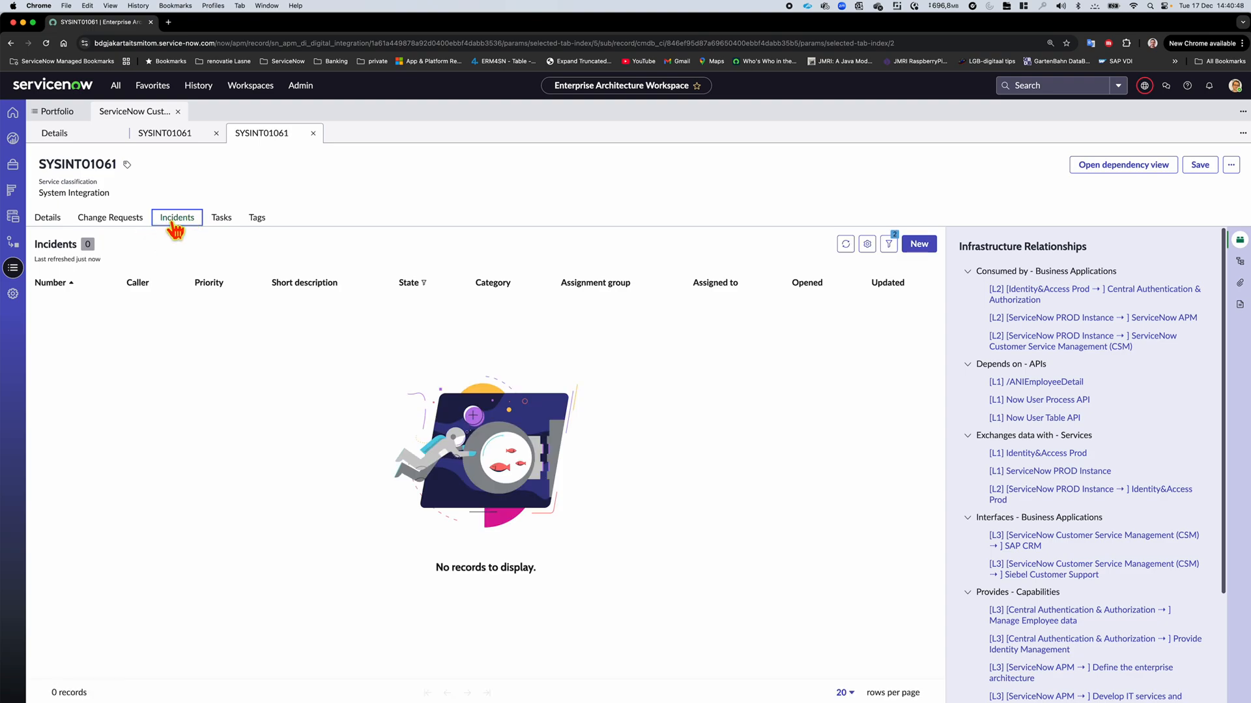
click(78, 219)
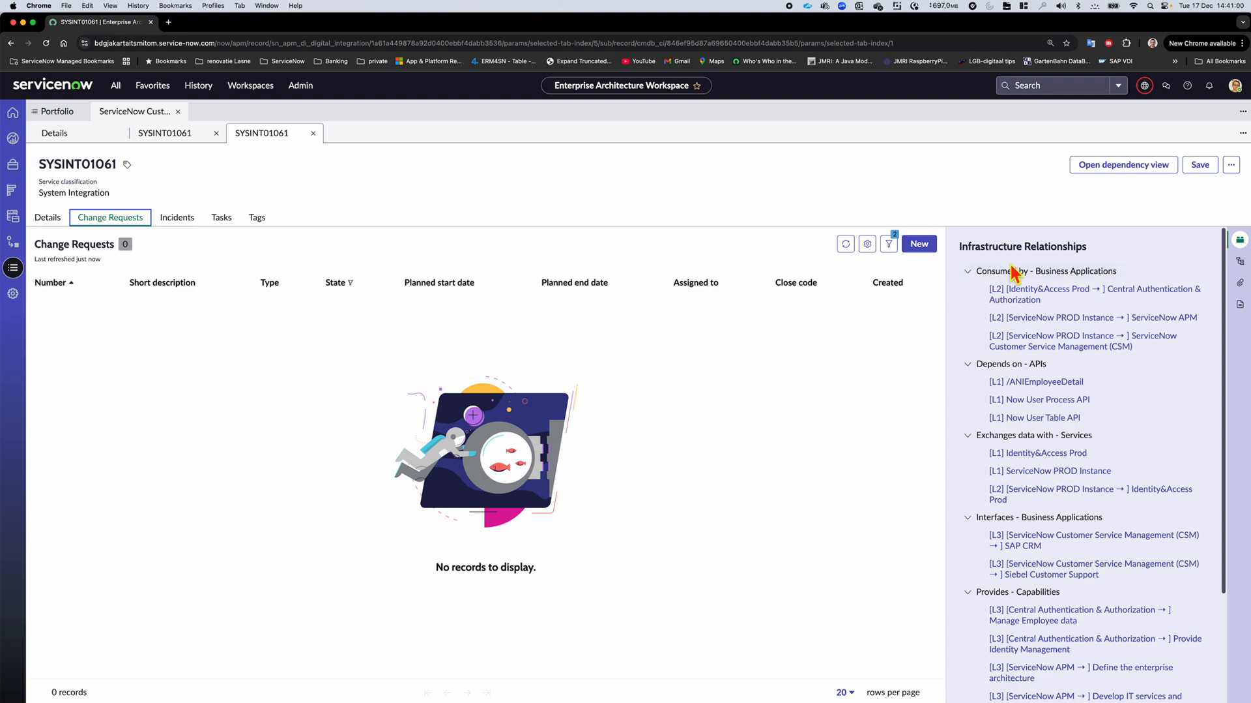
click(48, 217)
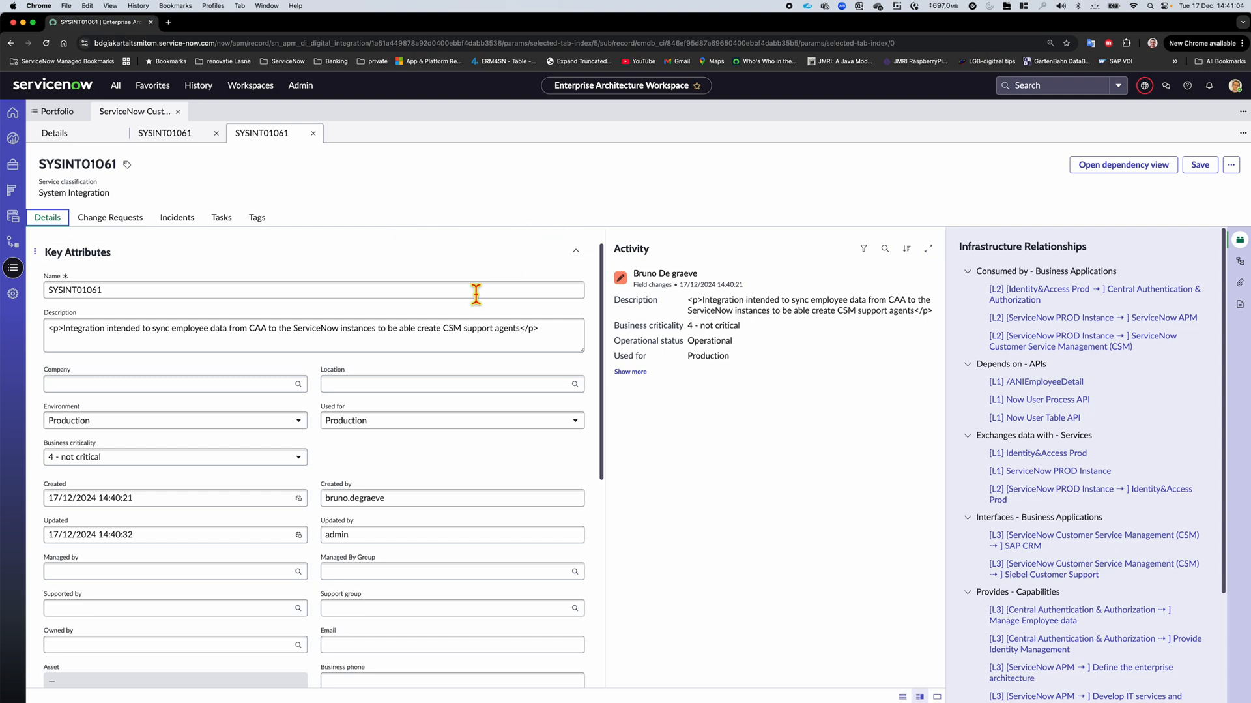
click(405, 341)
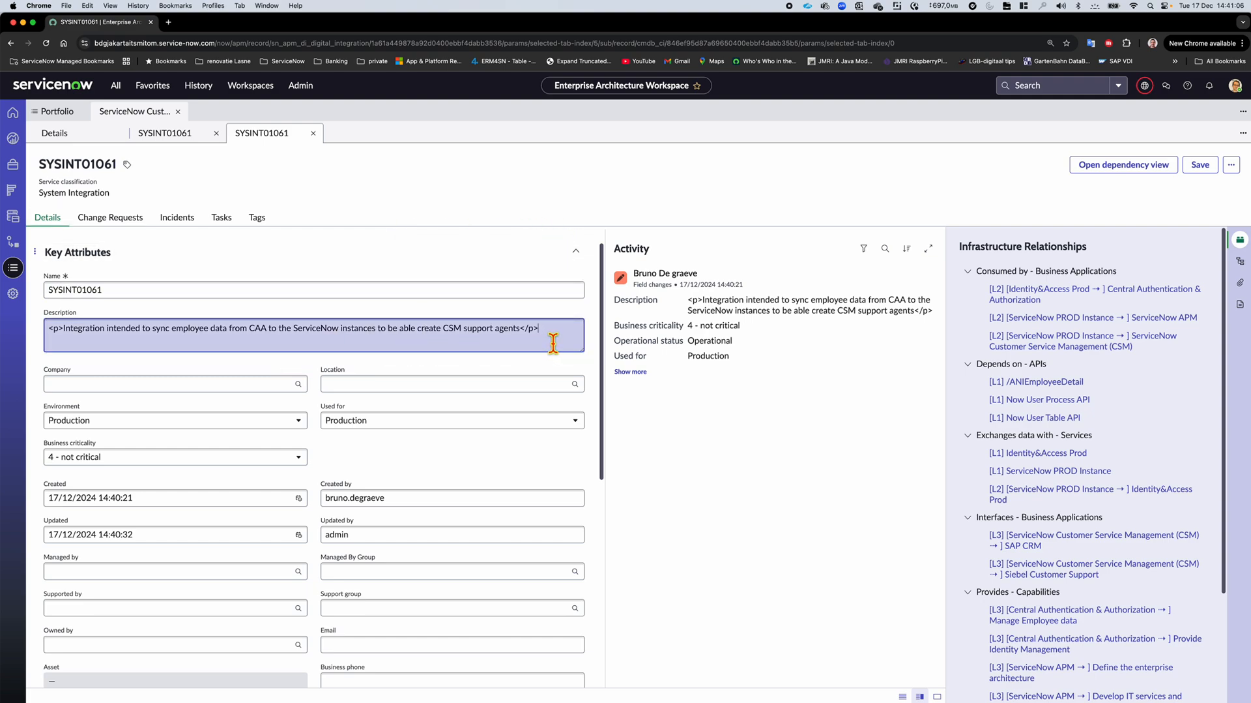
drag(553, 340, 48, 339)
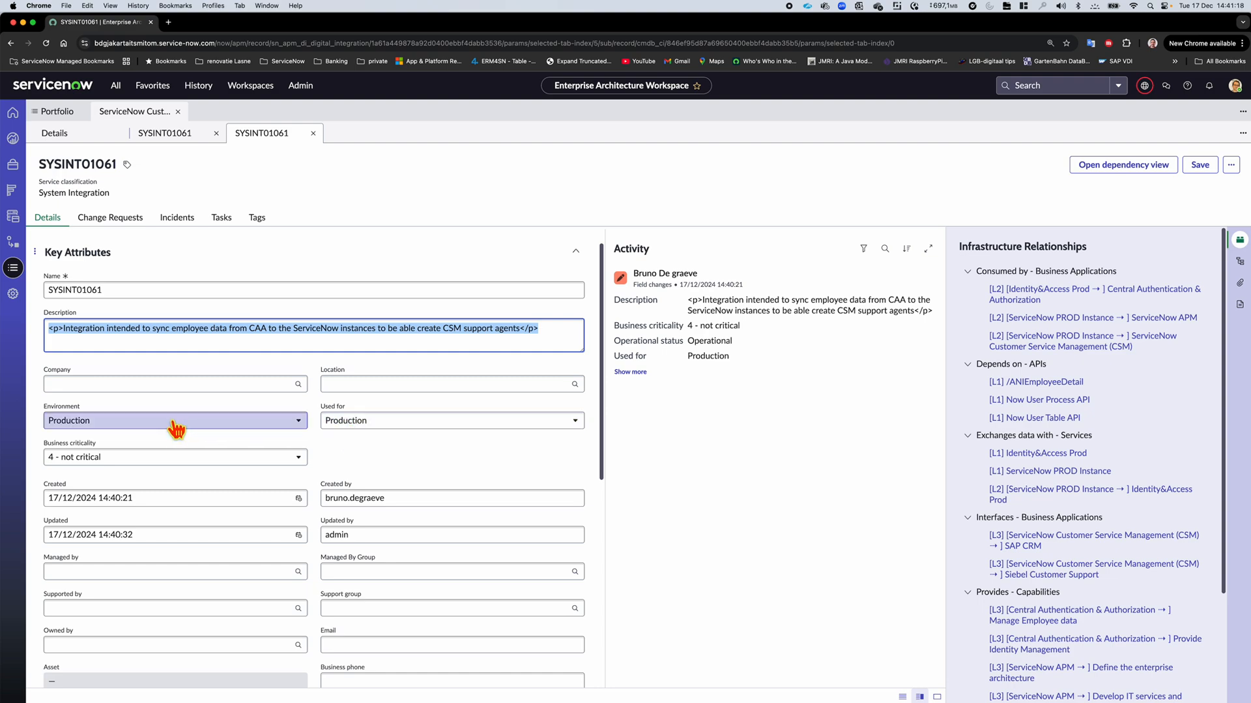
Open the system integration CI's dependency view and load more relationships for the Now User Process API node
click(1096, 168)
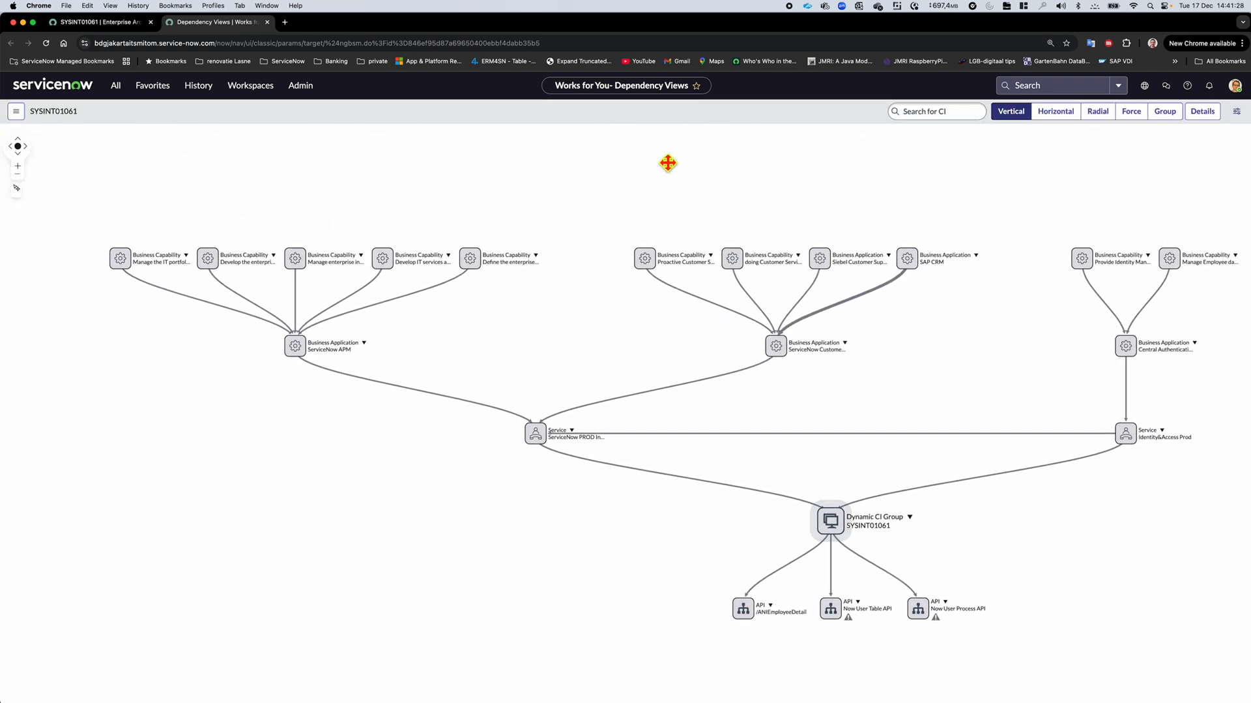
drag(886, 466, 629, 372)
scroll(630, 372, up, 5)
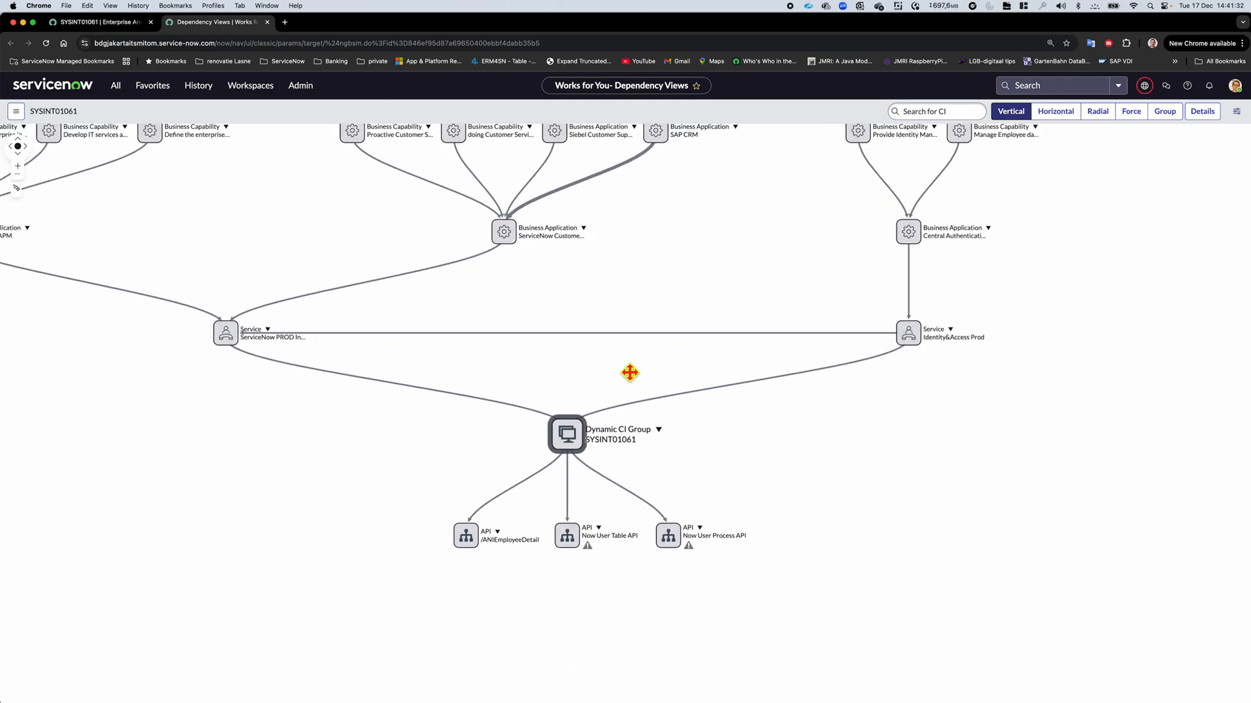
scroll(630, 372, up, 3)
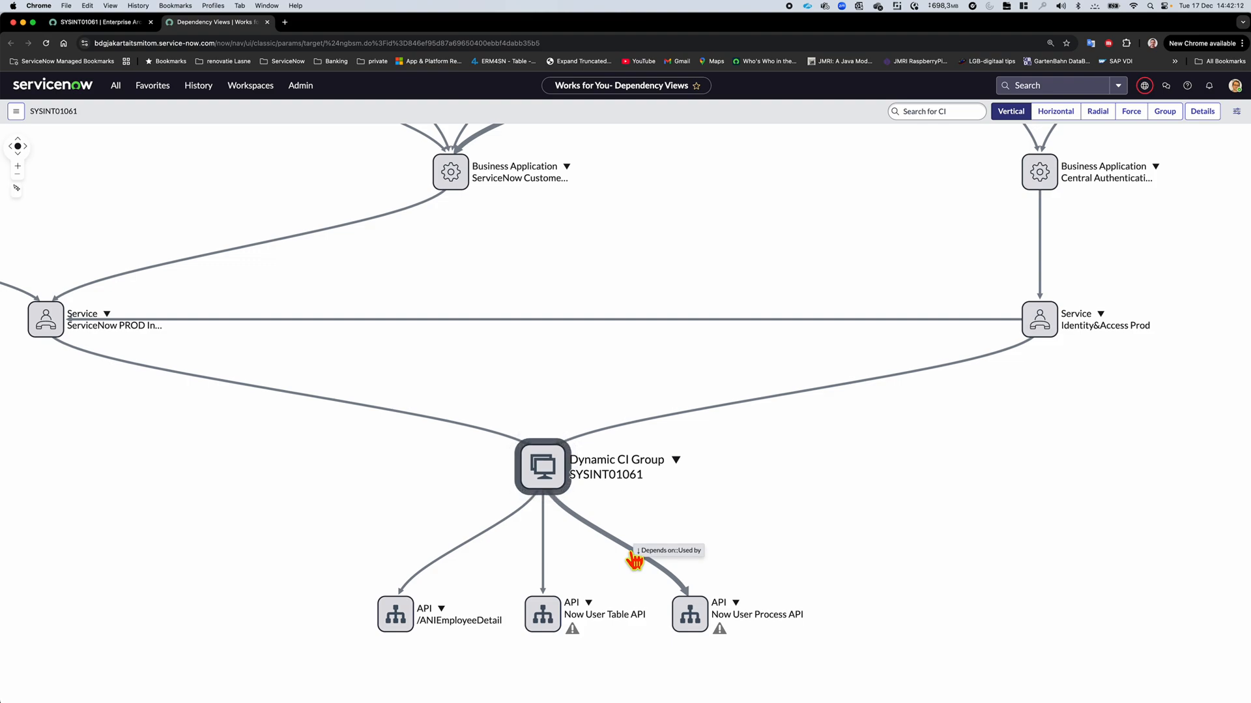
right_click(699, 621)
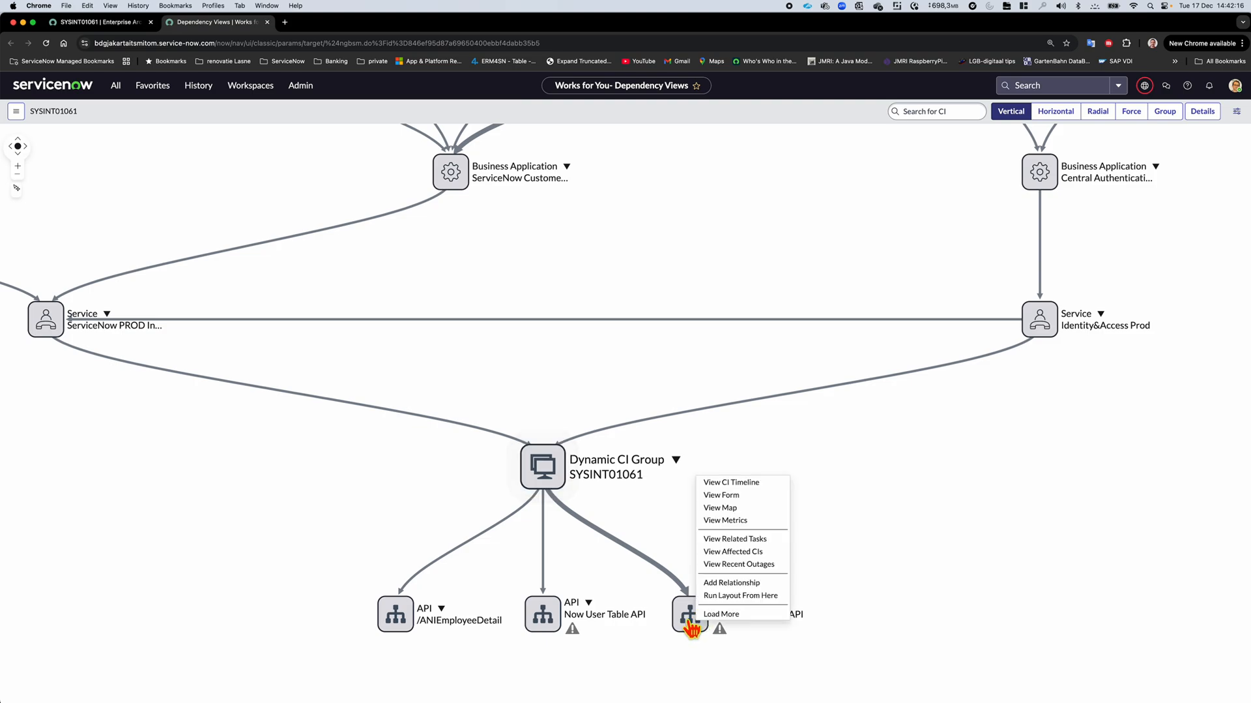
click(720, 614)
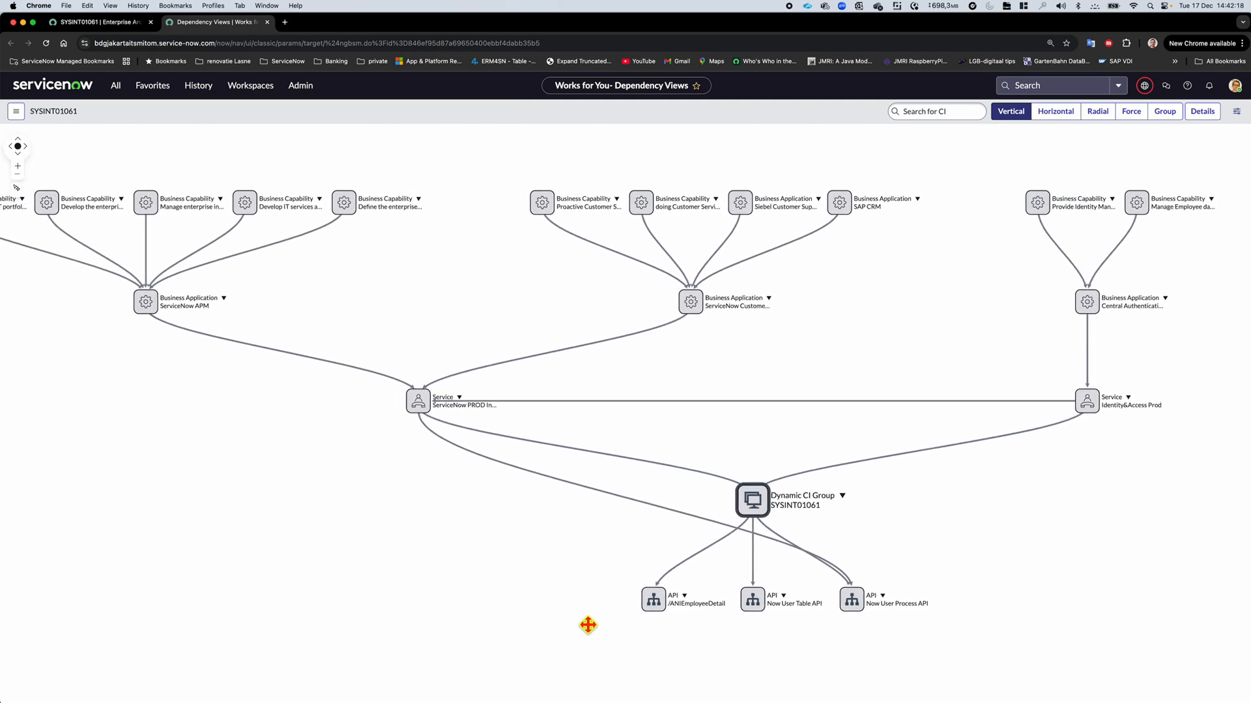
Load more relationships for the /ANIEmployeeDetail and Now User Table API nodes in the dependency map
right_click(717, 613)
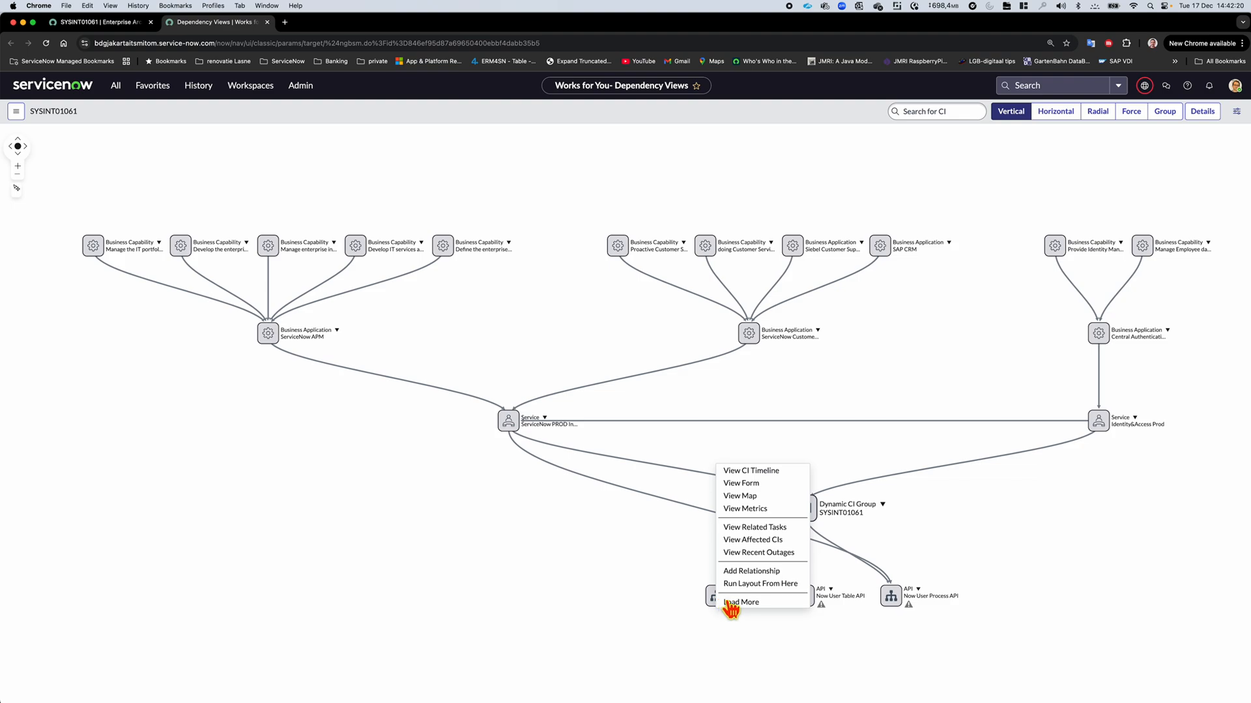
click(733, 604)
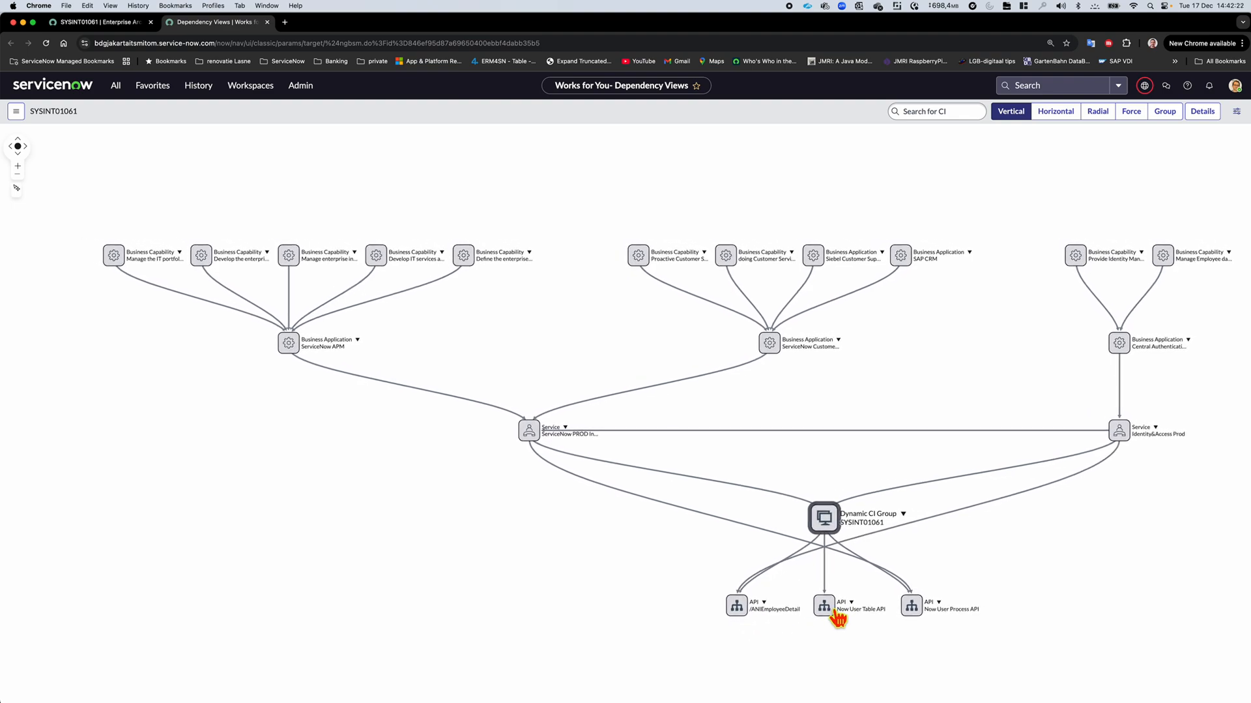
right_click(837, 616)
click(841, 613)
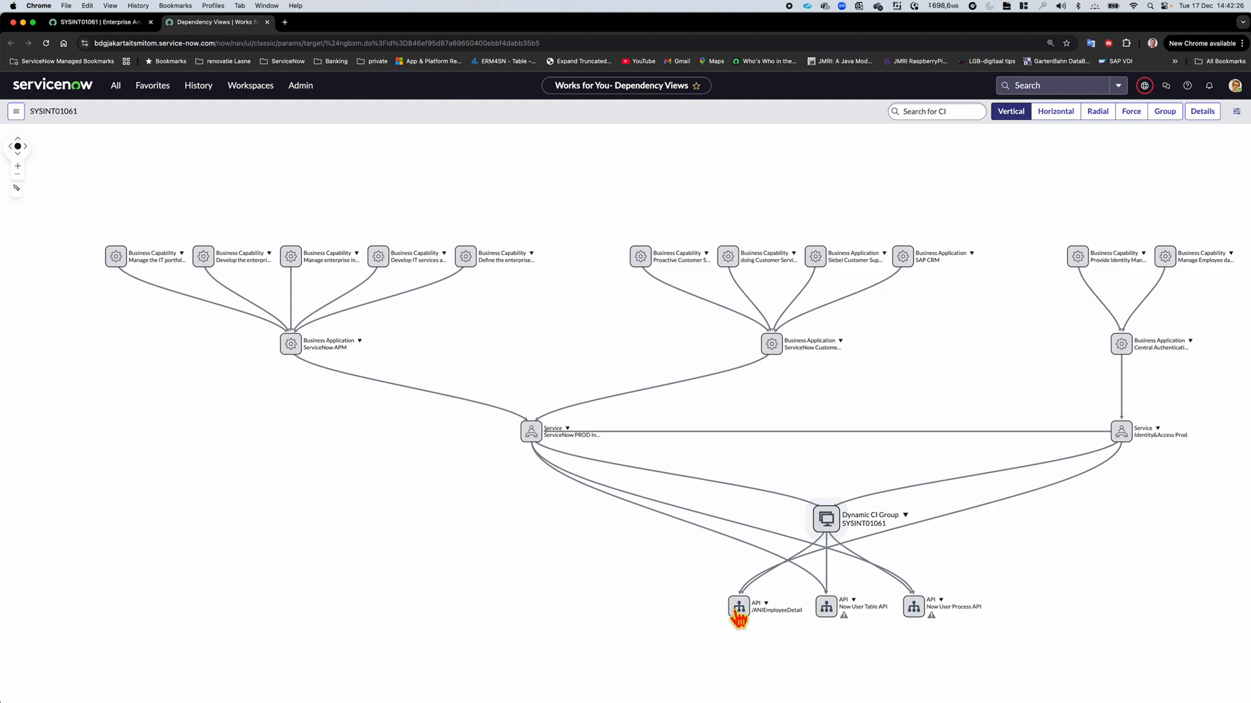
Rearrange the map so /ANIEmployeeDetail sits beneath Identity&Access Prod and both Now User API nodes sit closer to the ServiceNow PROD service
drag(740, 616, 1081, 617)
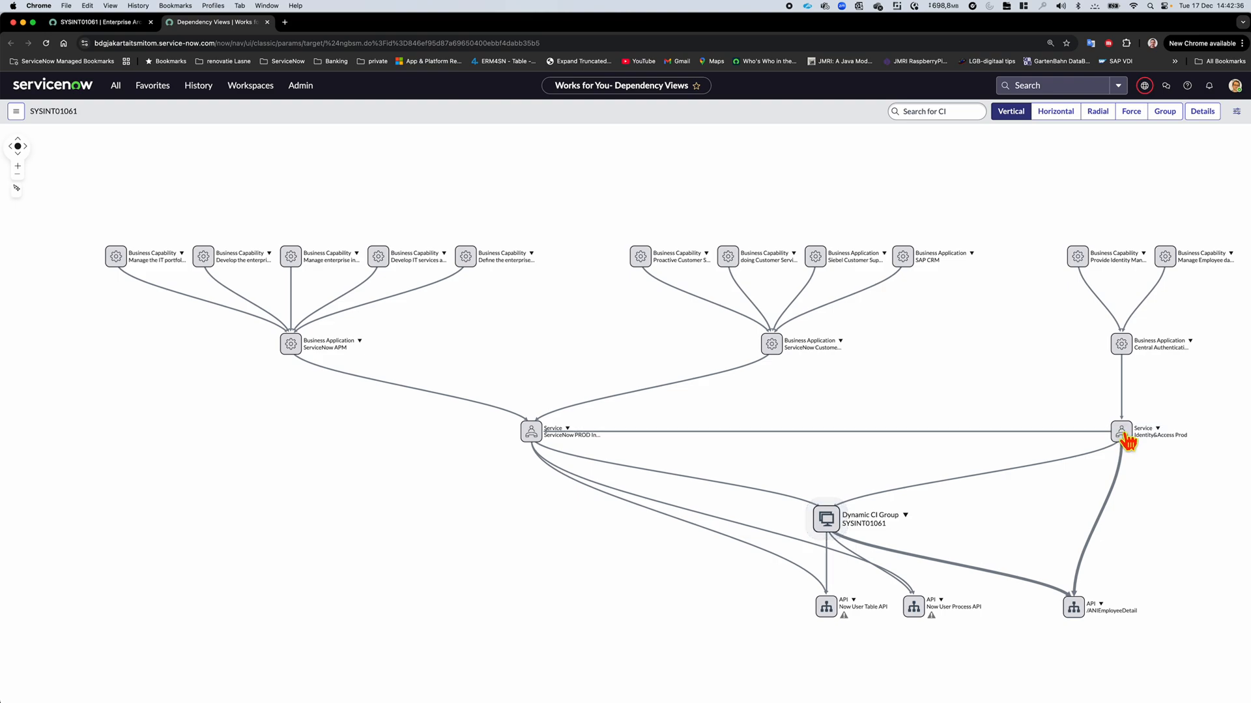
scroll(1147, 479, up, 5)
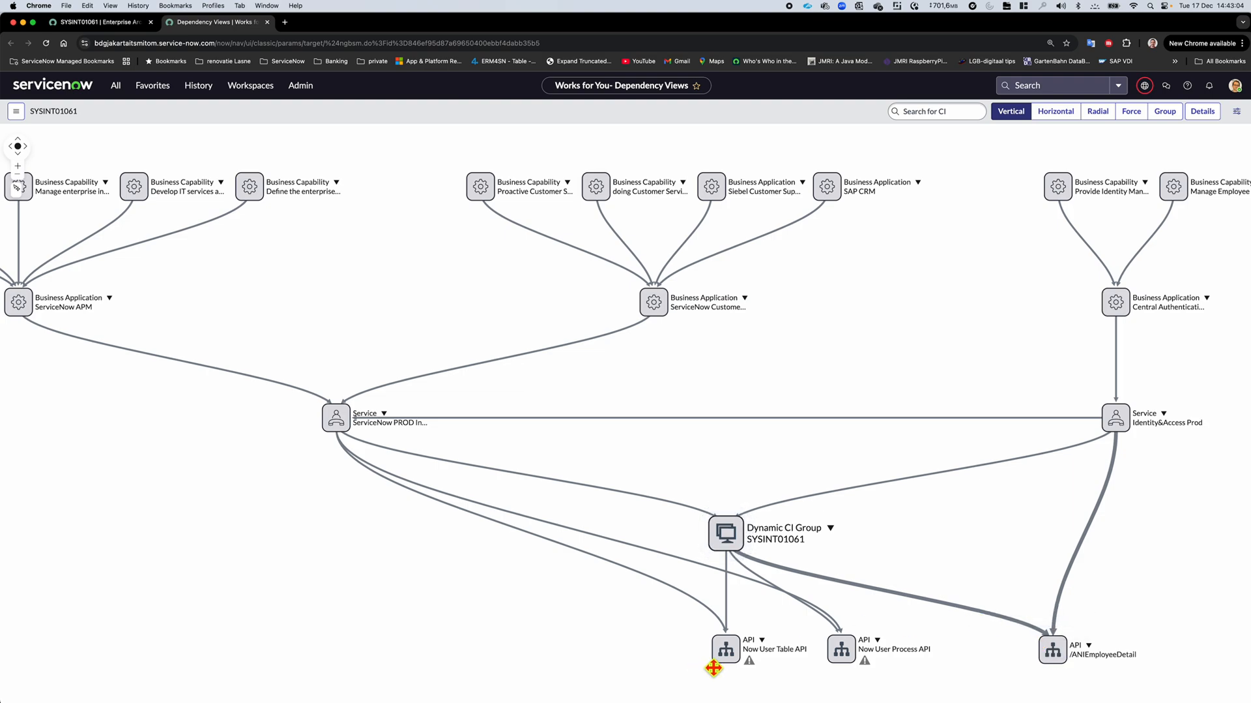
drag(717, 655, 617, 650)
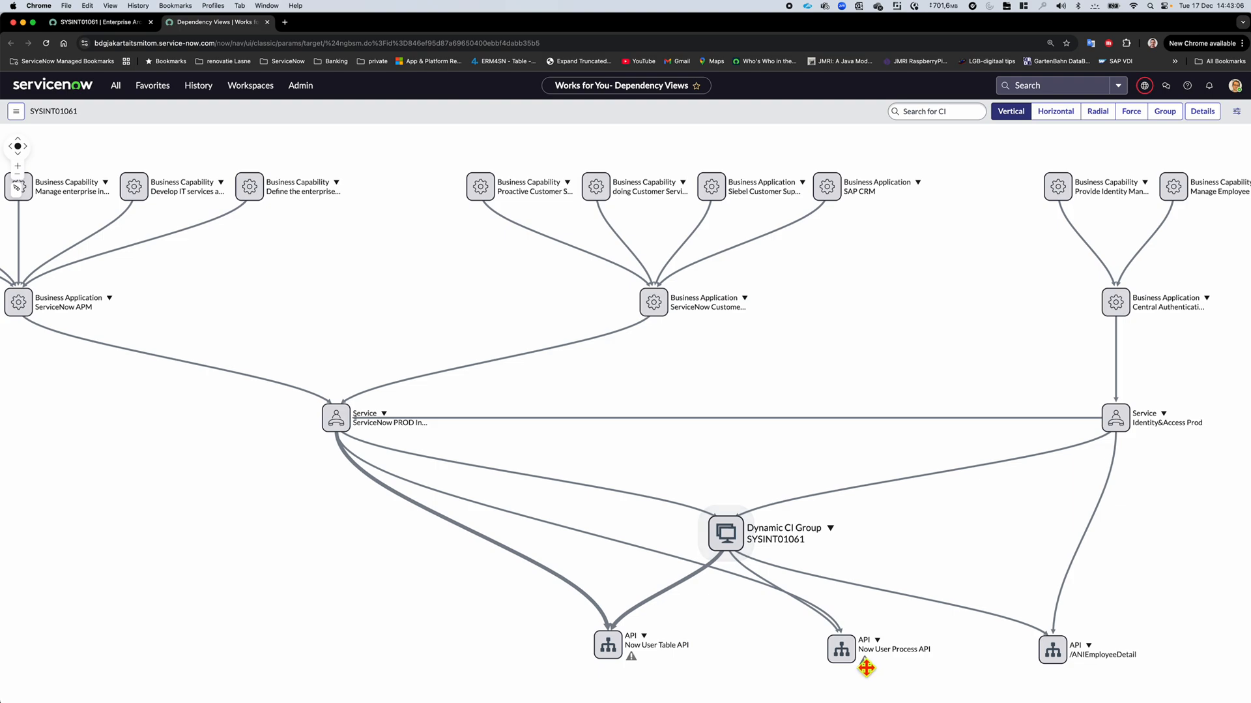
drag(843, 648, 680, 656)
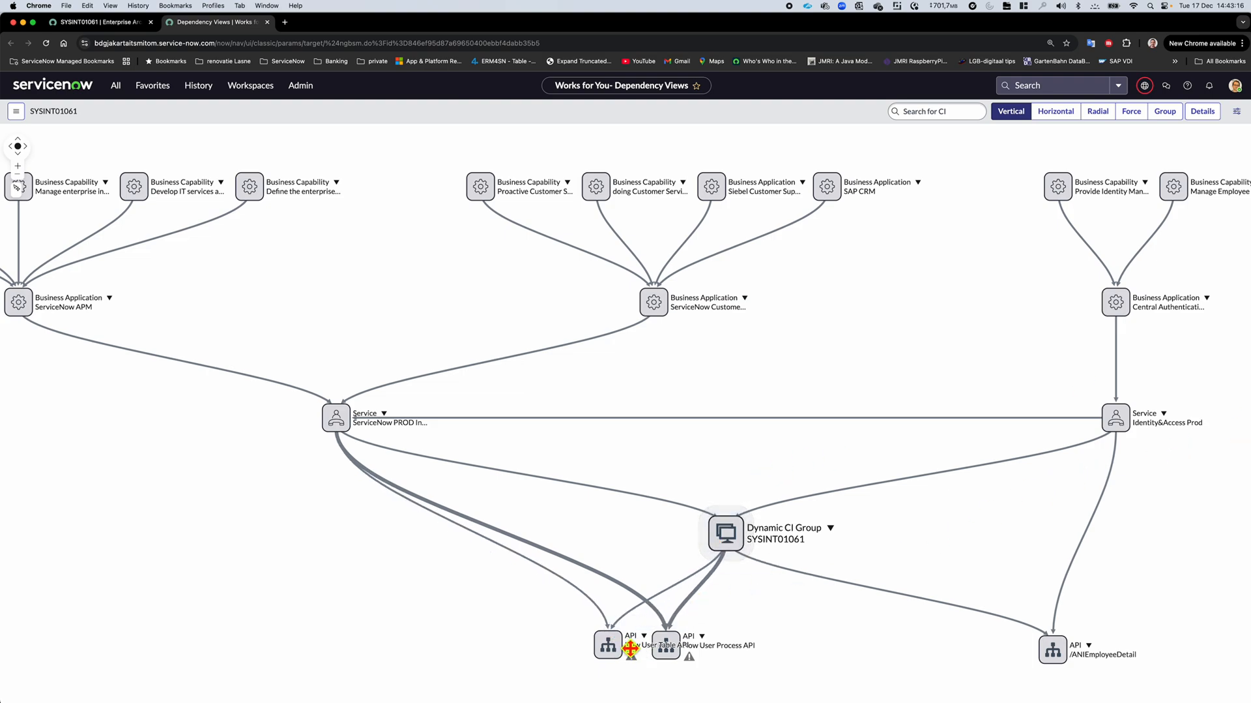
drag(612, 648, 590, 646)
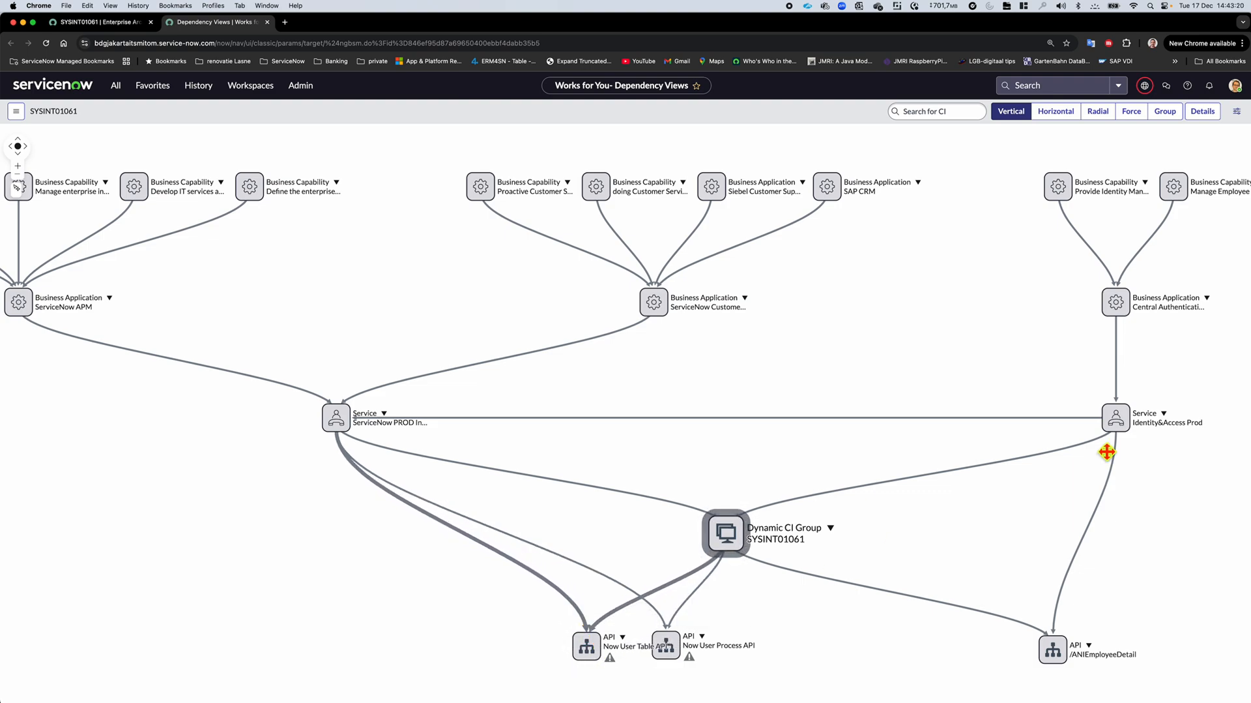
Switch to the other browser window and review the Central Authentication & Authorization interface and the digital integration's provider and subscriber interfaces
drag(1250, 124, 884, 115)
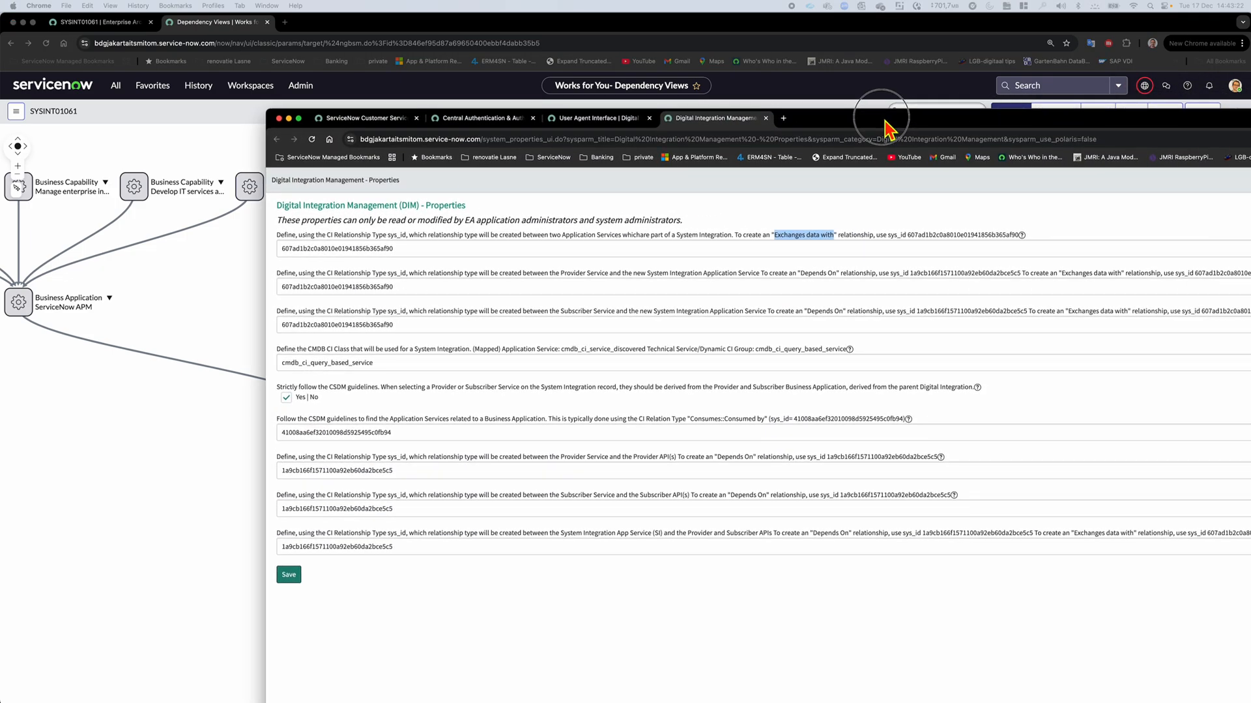
click(487, 122)
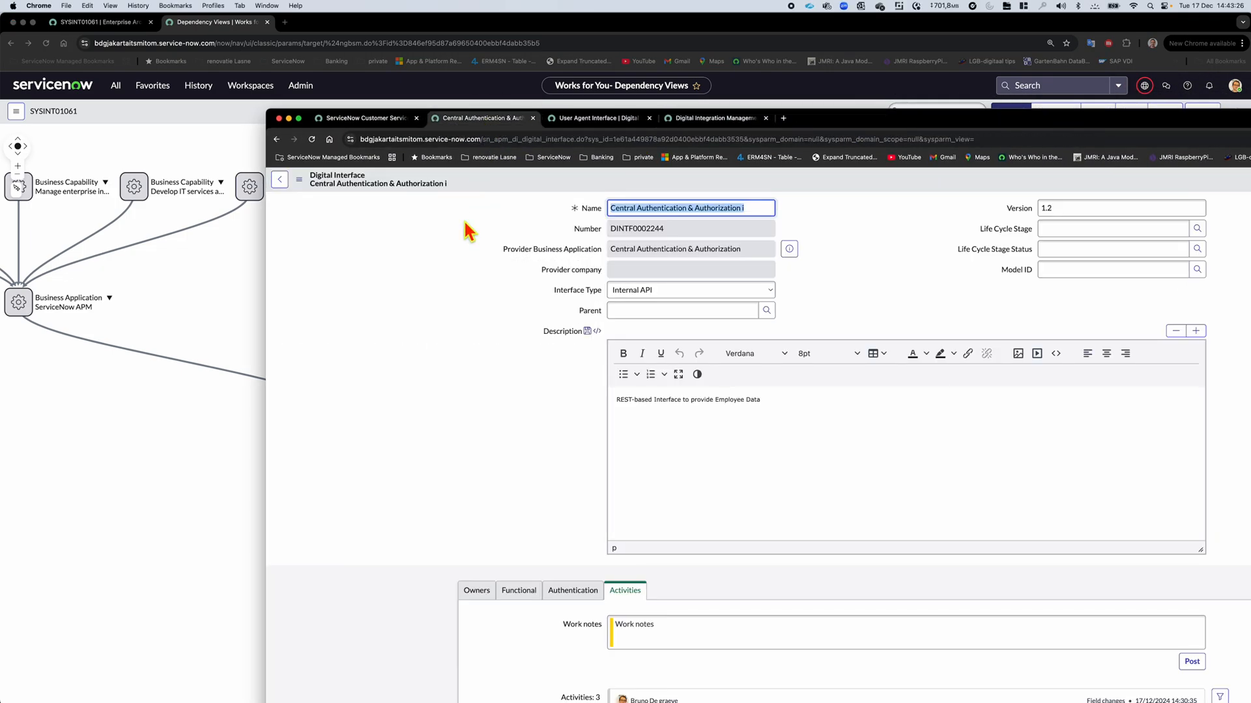
scroll(469, 231, down, 3)
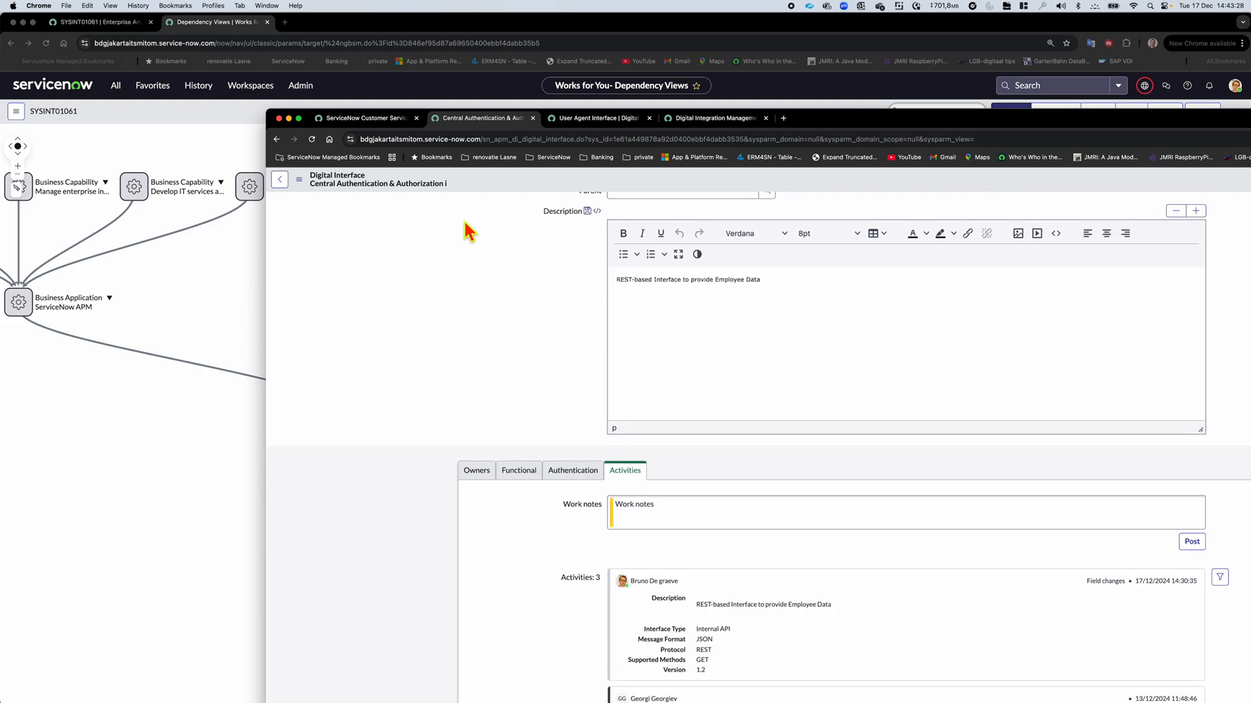
scroll(464, 221, up, 3)
click(399, 120)
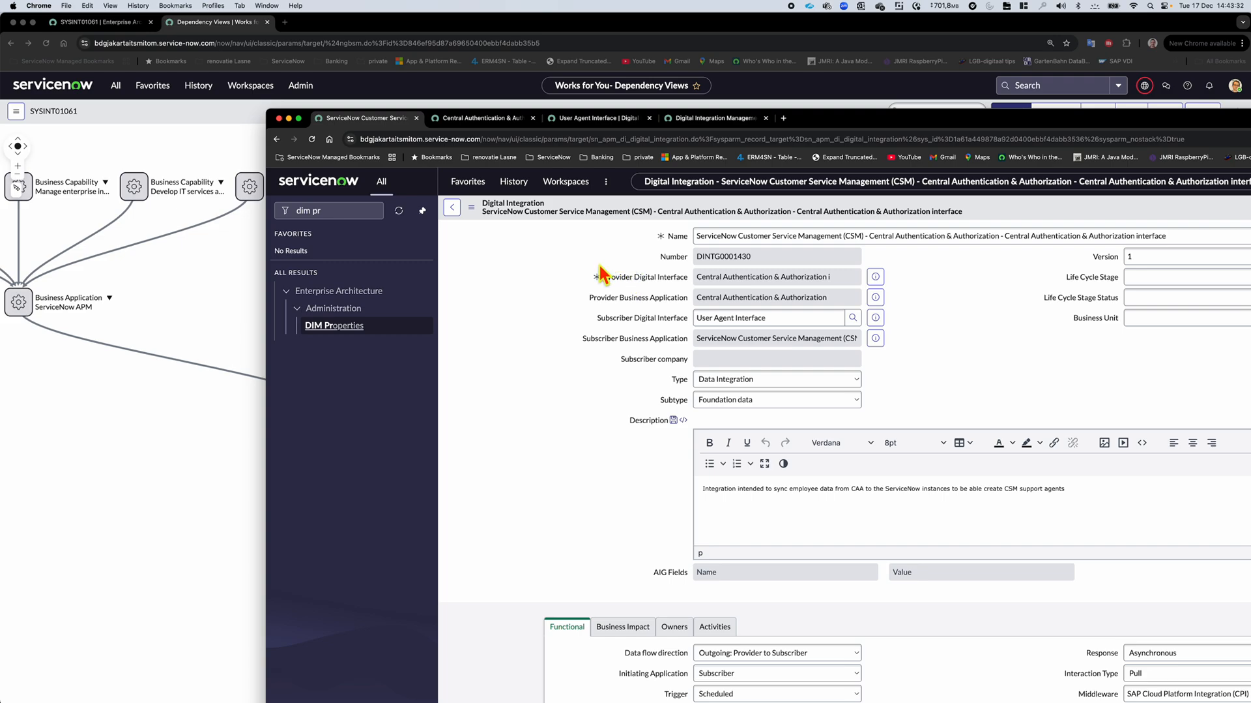
drag(821, 320, 674, 318)
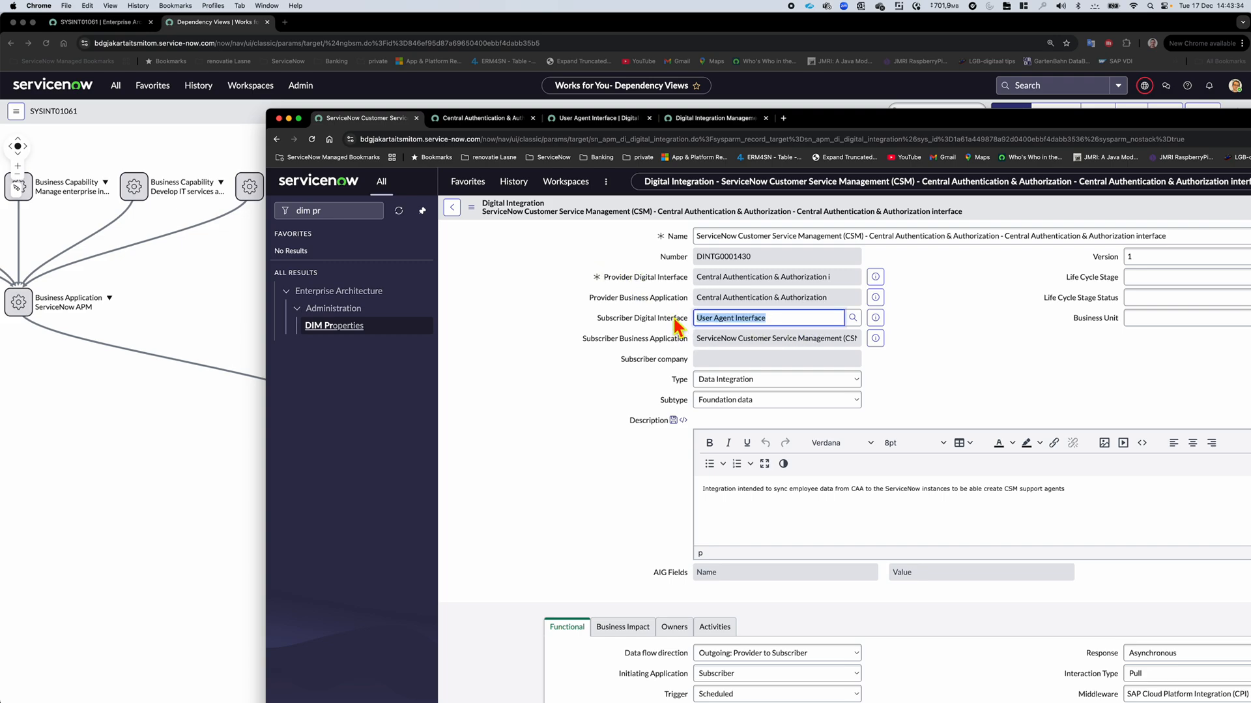
click(837, 279)
click(788, 323)
Reload the User Agent Interface record and check the descriptions of its related APIs for the originating system integration
click(597, 126)
drag(848, 116, 817, 70)
scroll(634, 326, down, 1)
right_click(423, 138)
click(446, 296)
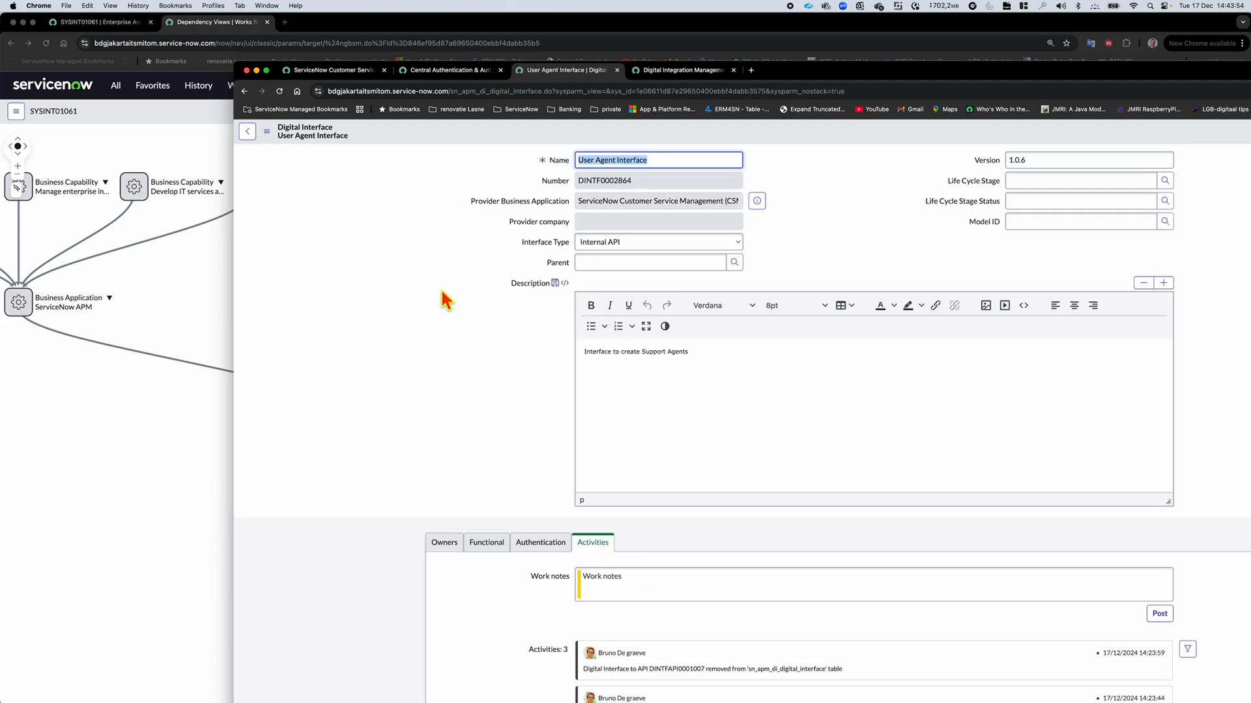
scroll(441, 289, down, 4)
scroll(441, 291, down, 2)
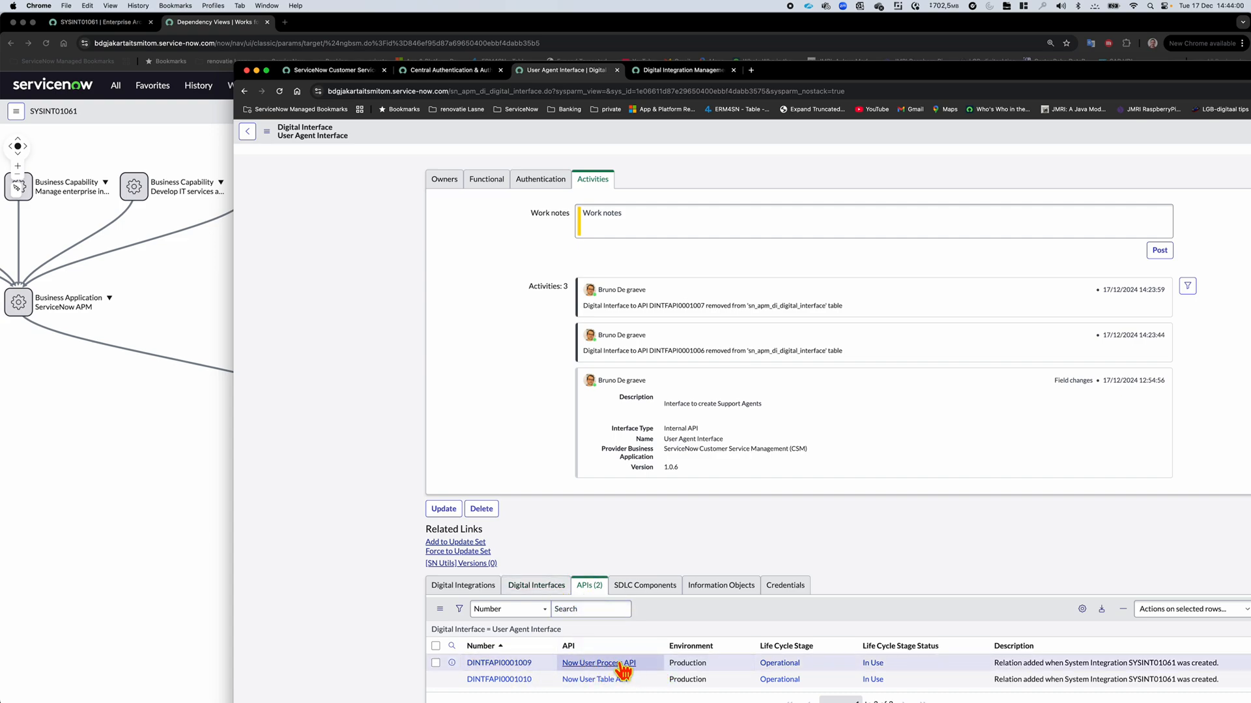
drag(1179, 662, 1133, 665)
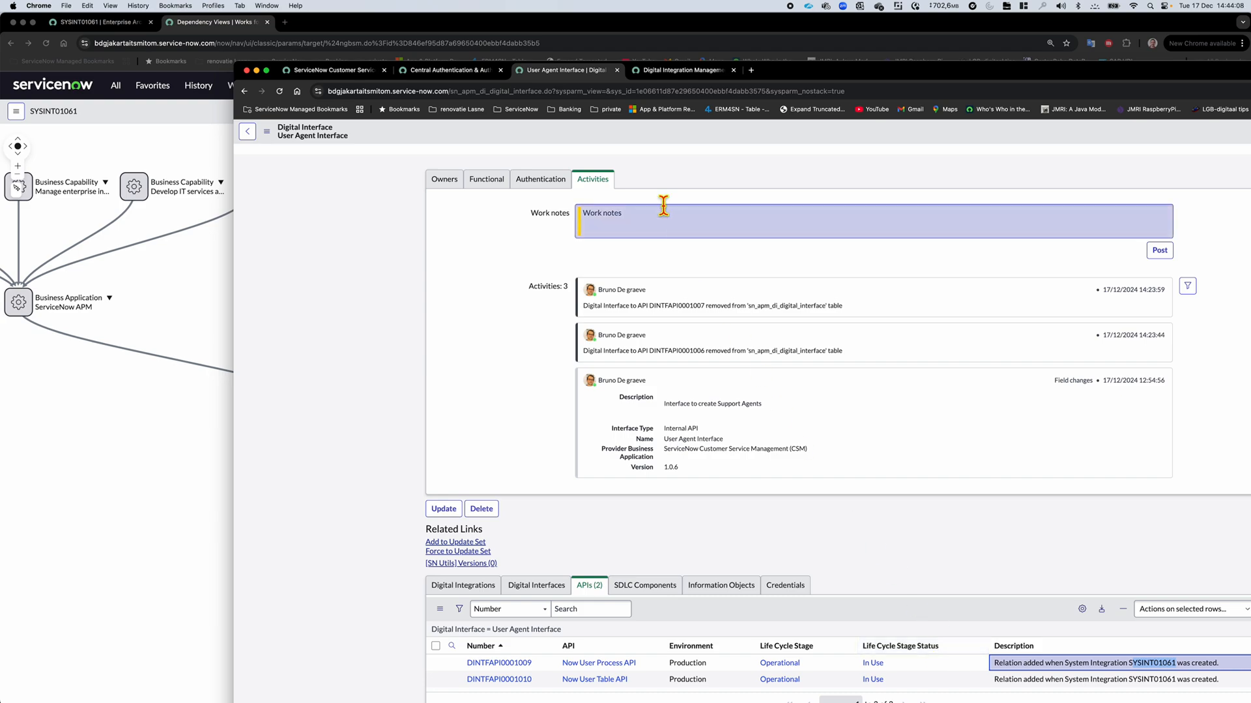
Reload the Central Authentication & Authorization digital interface record and examine its related APIs
click(467, 73)
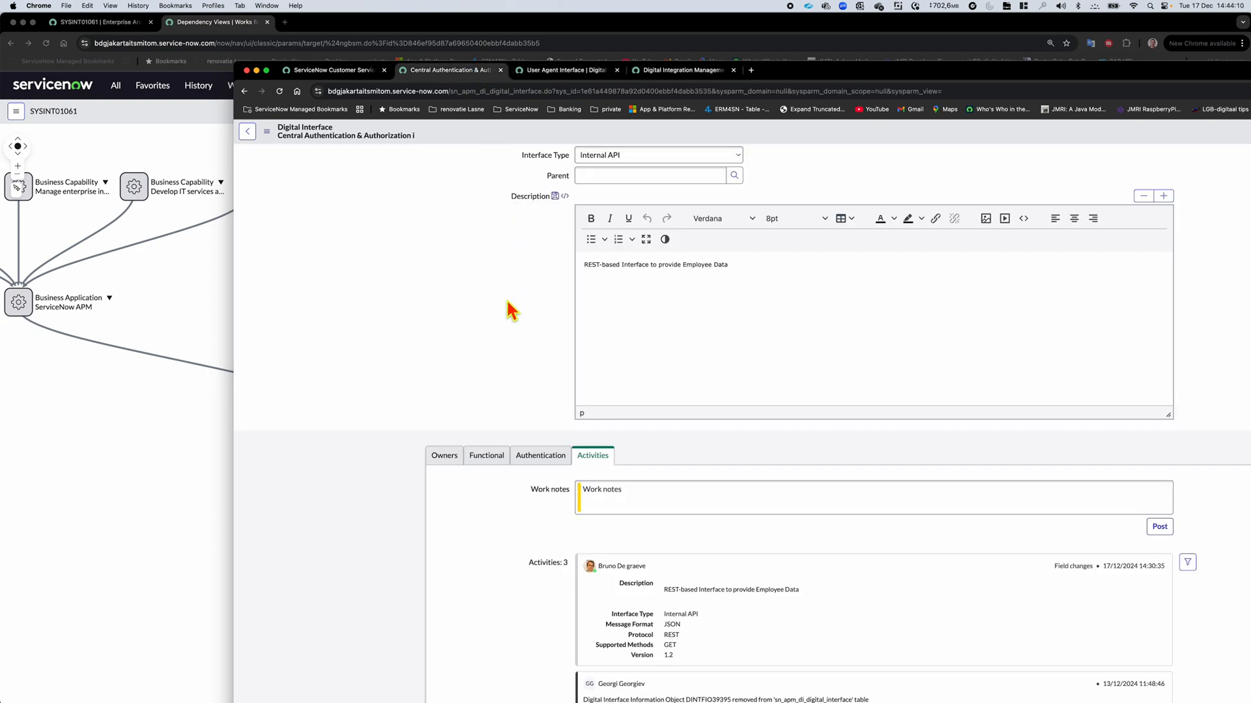
scroll(507, 299, down, 2)
right_click(559, 129)
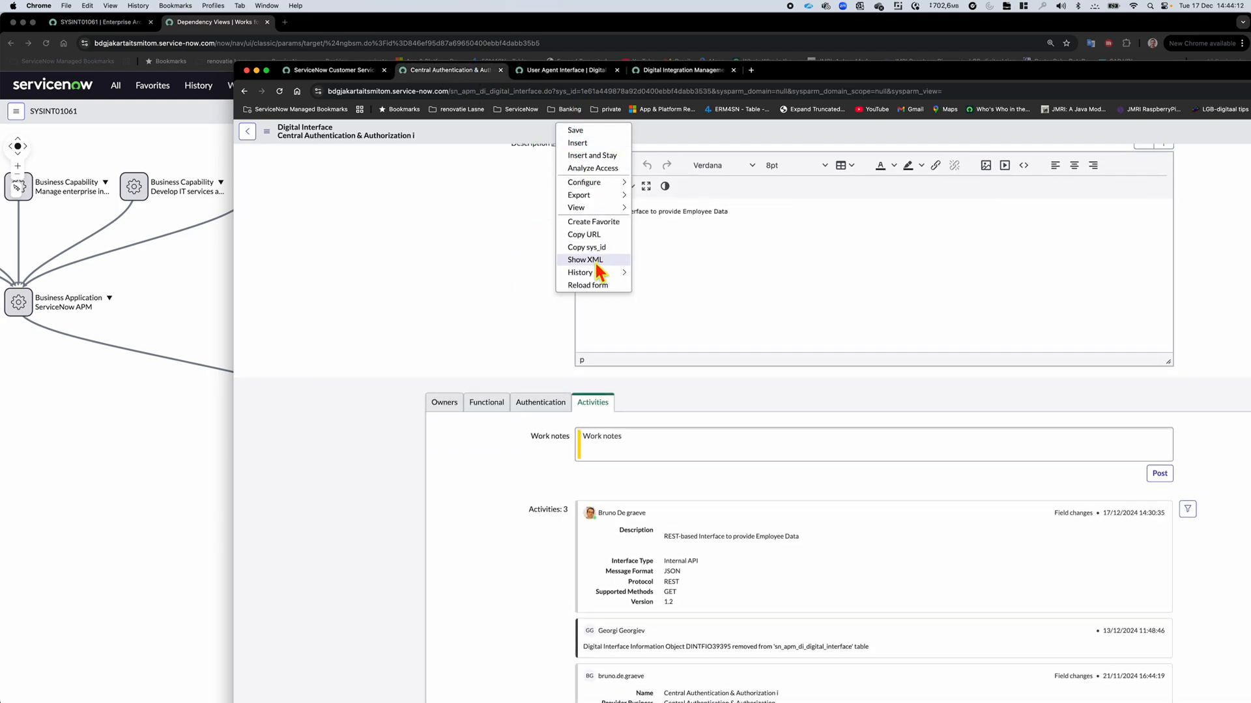
click(592, 284)
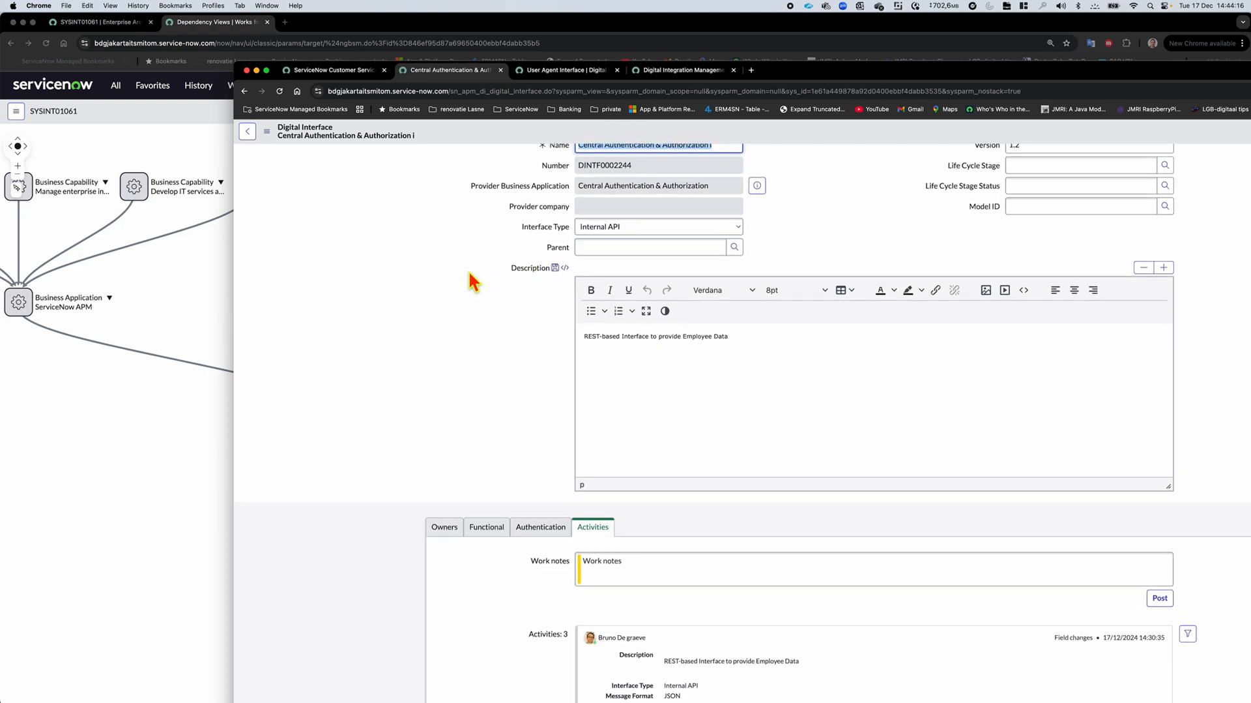
scroll(469, 273, up, 1)
scroll(474, 282, down, 5)
scroll(474, 282, down, 8)
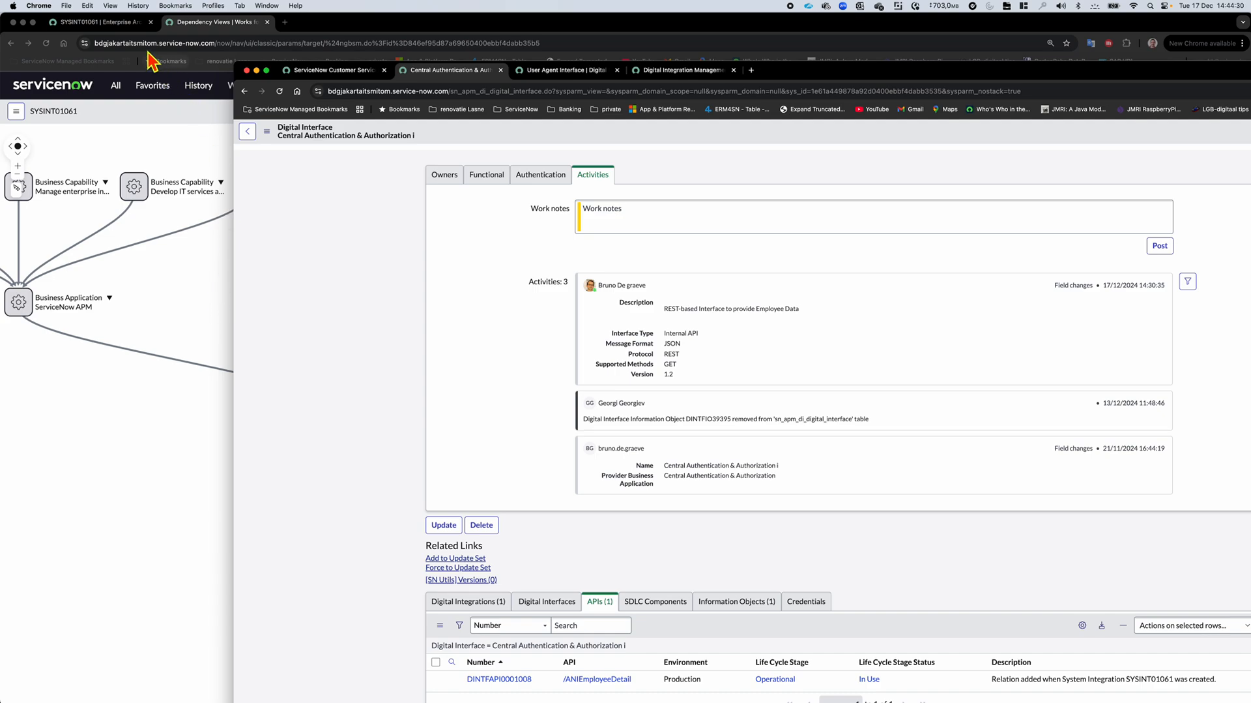
Return to the Enterprise Architecture Workspace and view the SYSINT01061 system integration record followed by its CI record
click(134, 22)
click(163, 137)
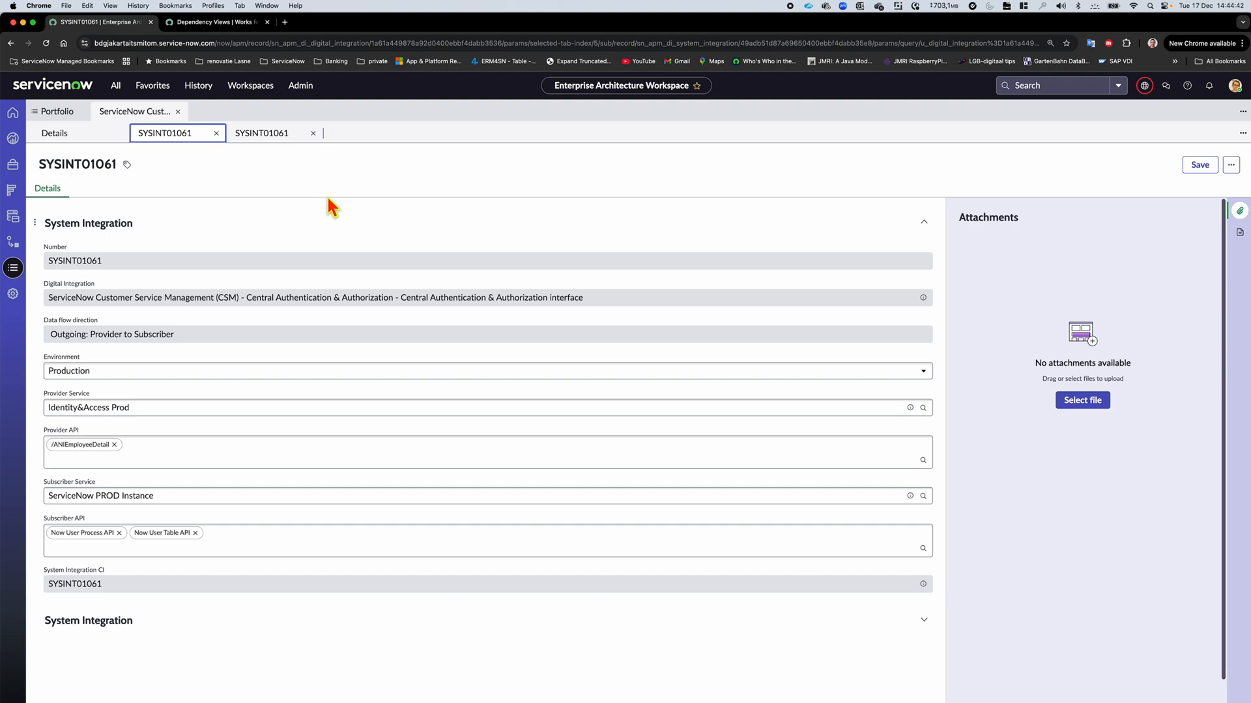
mouse_move(271, 134)
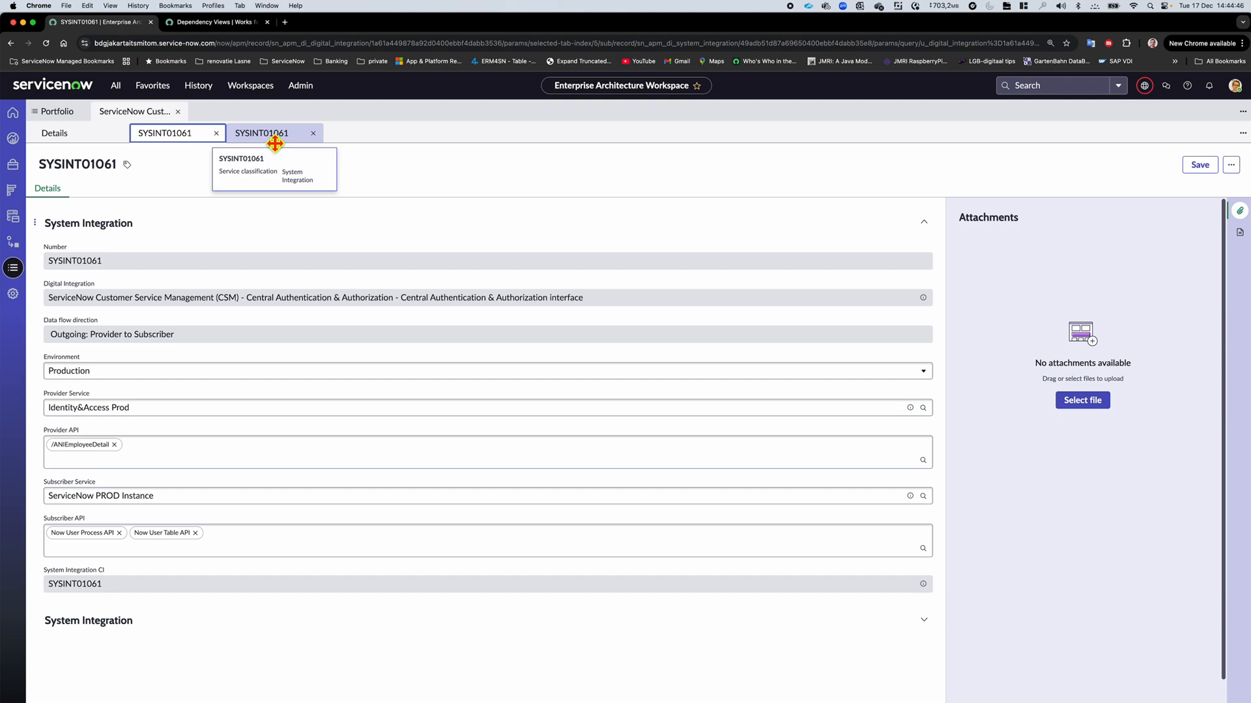
click(275, 143)
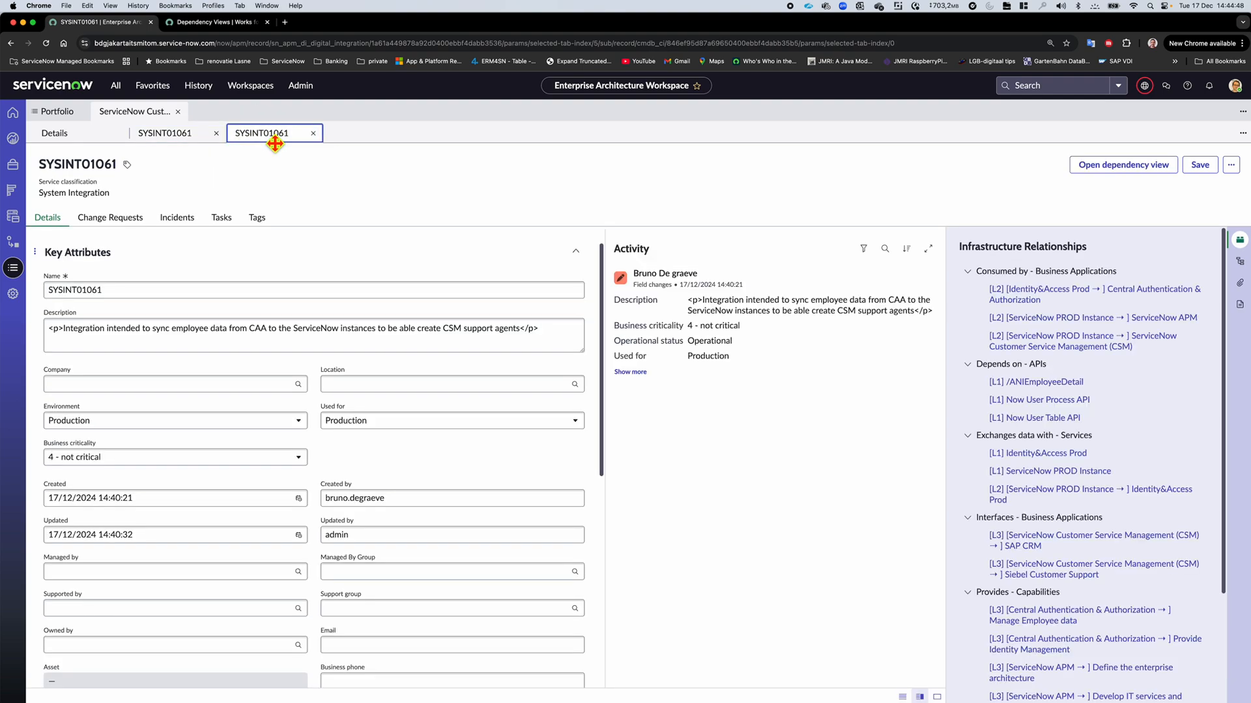